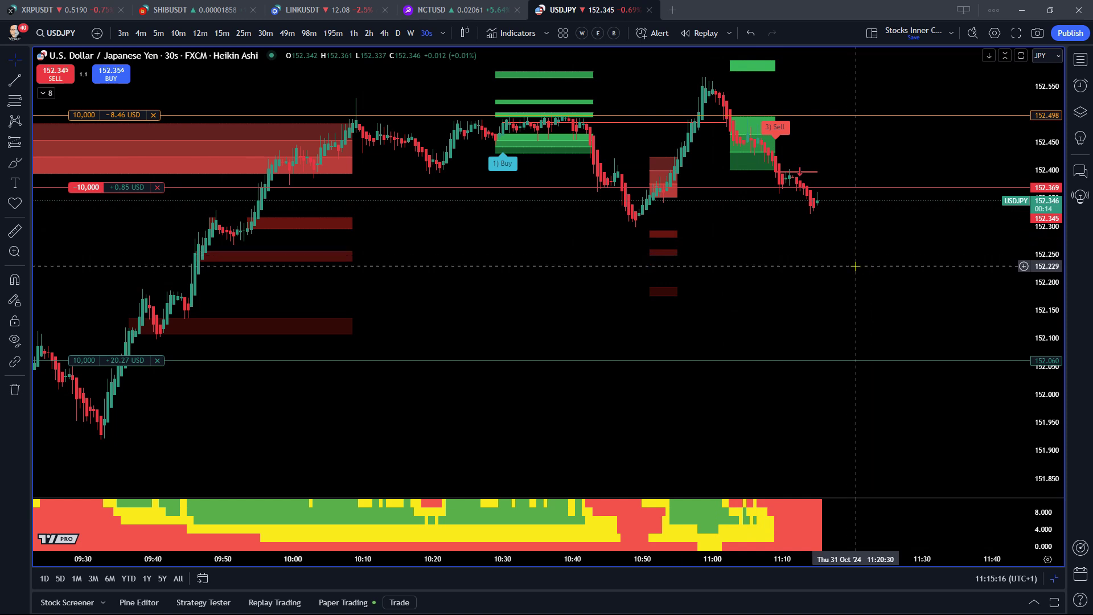
Step: Pan the chart, stretch the price scale and compress the time scale to show USDJPY history back to about 06:45
left_click_drag(859, 263, 867, 271)
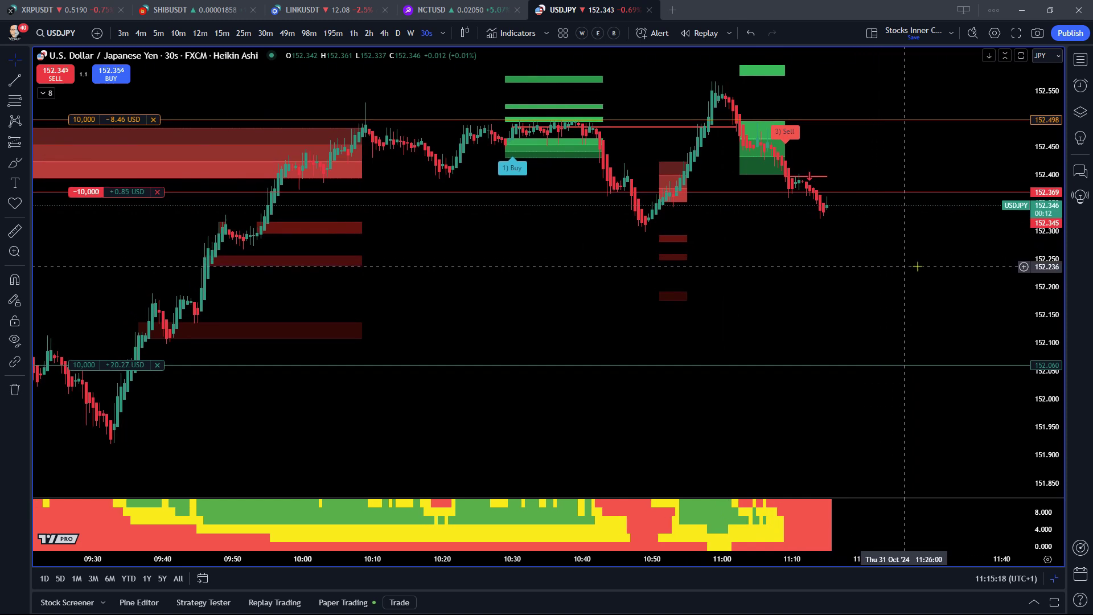
left_click_drag(1049, 306, 1048, 295)
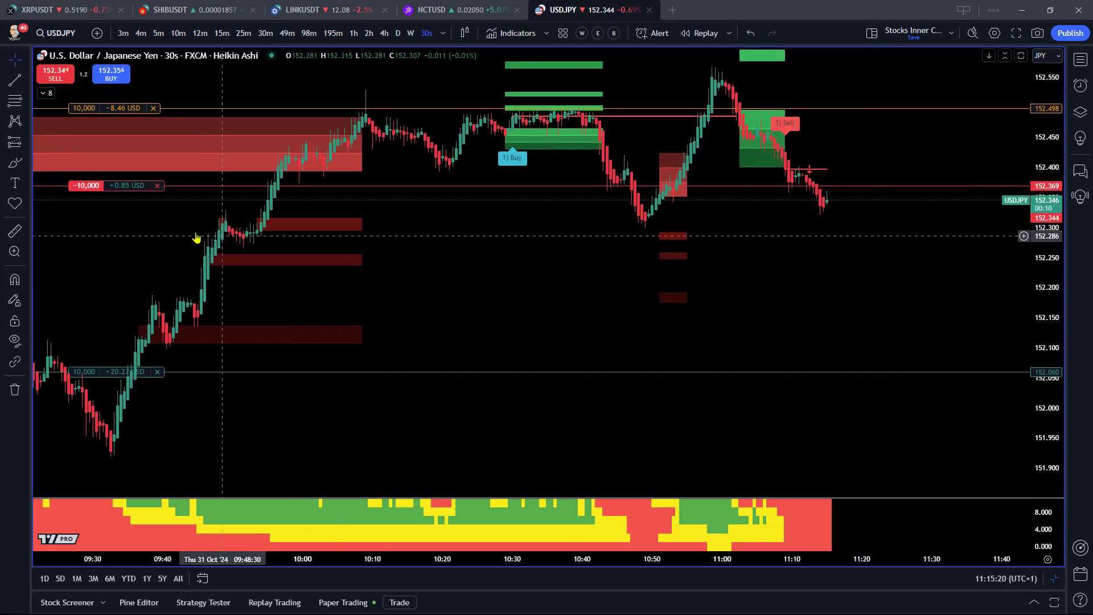
mouse_move(84, 195)
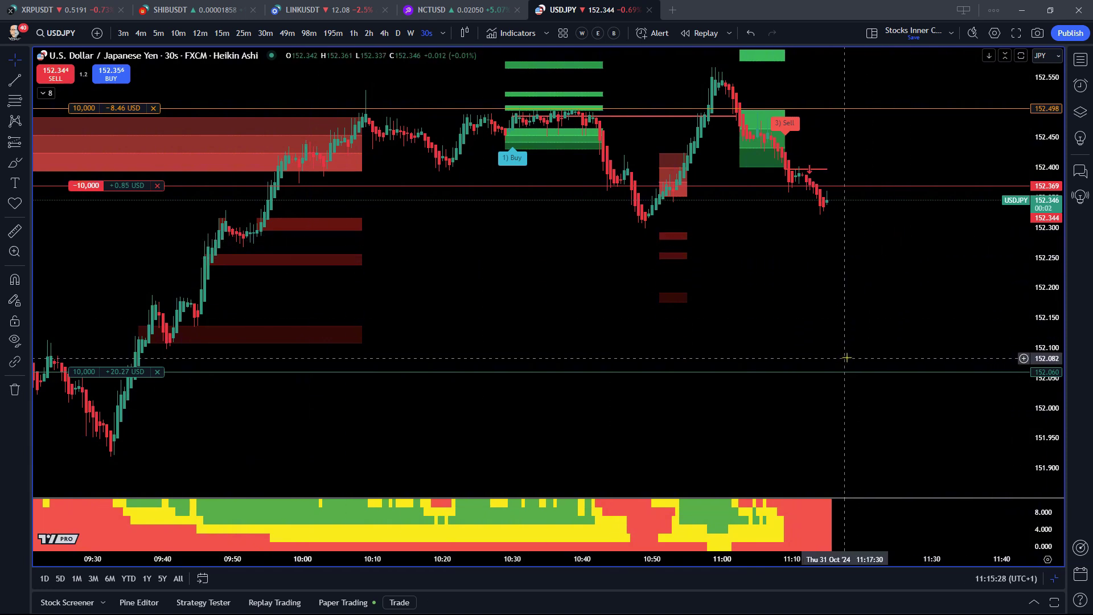
left_click_drag(859, 293, 894, 319)
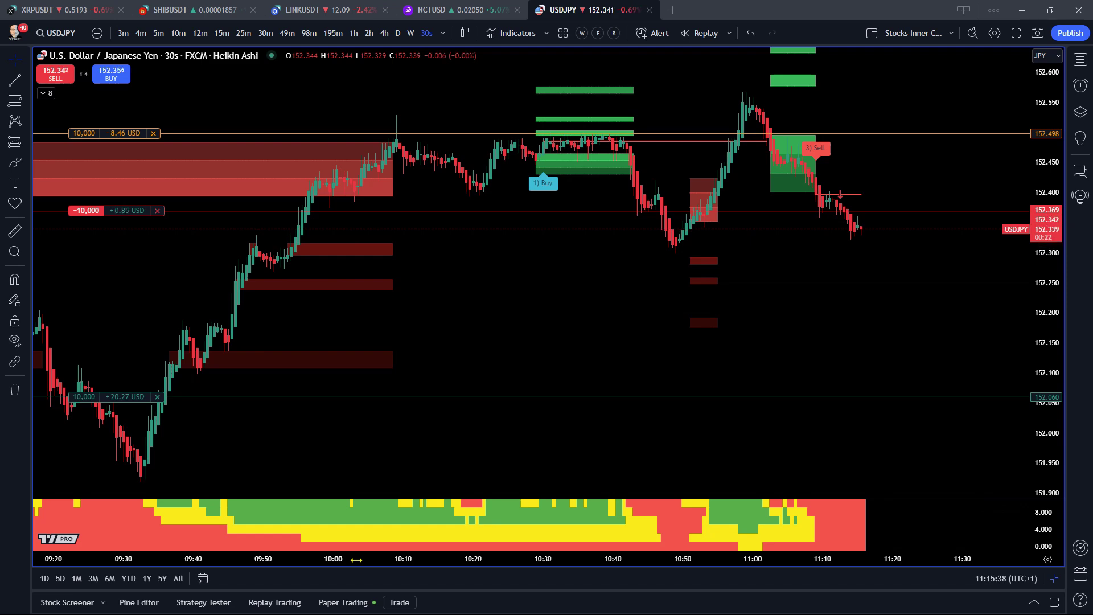
left_click_drag(356, 560, 712, 557)
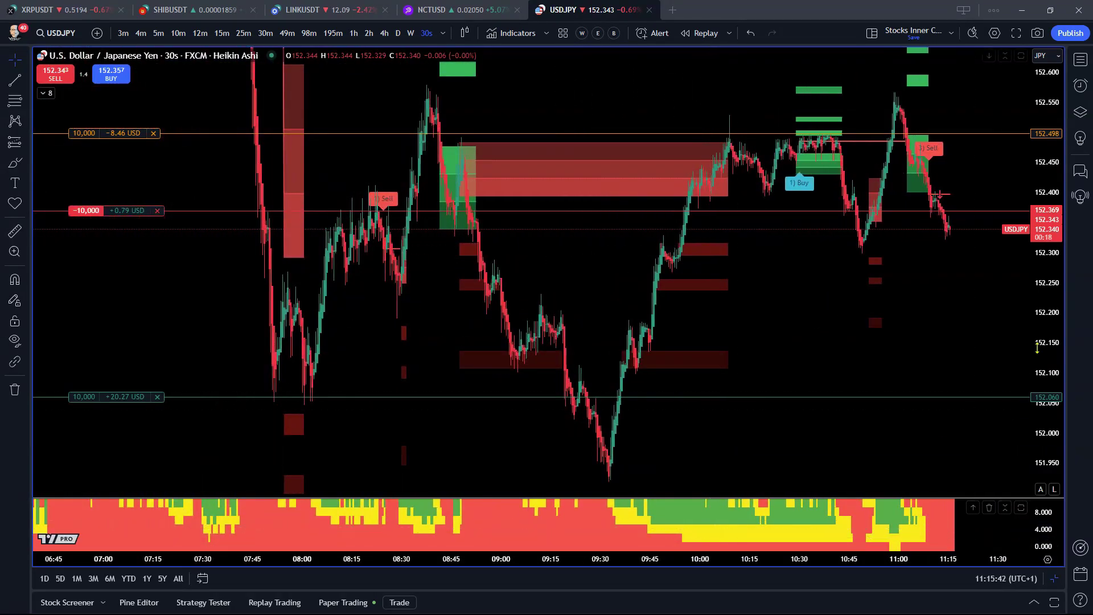
Step: Inspect the position's stop-loss line, then zoom in on the latest candles around the positions
left_click(277, 397)
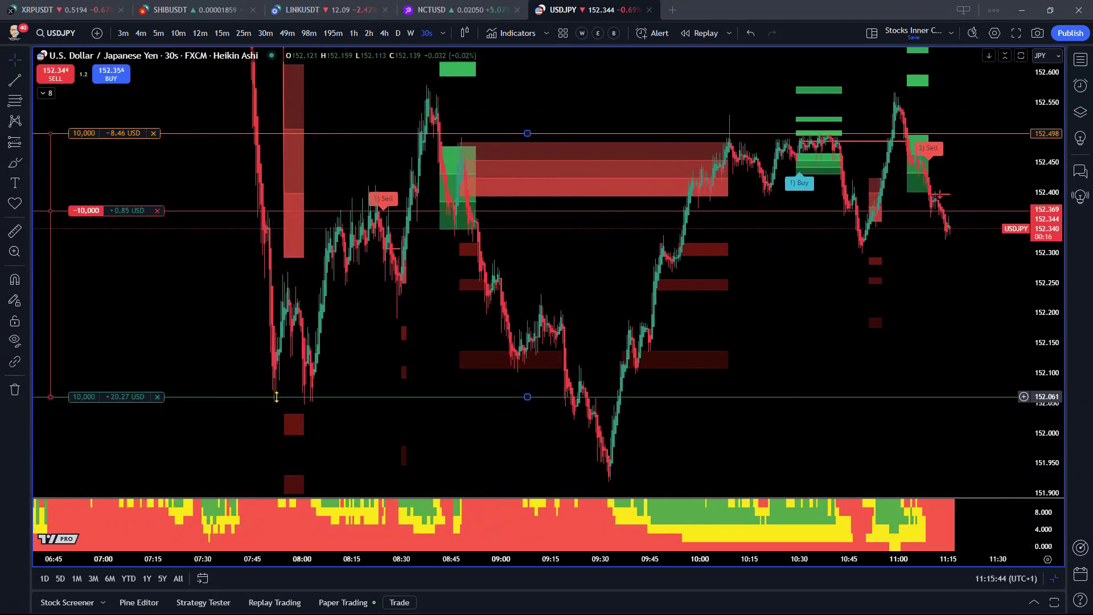
left_click(350, 407)
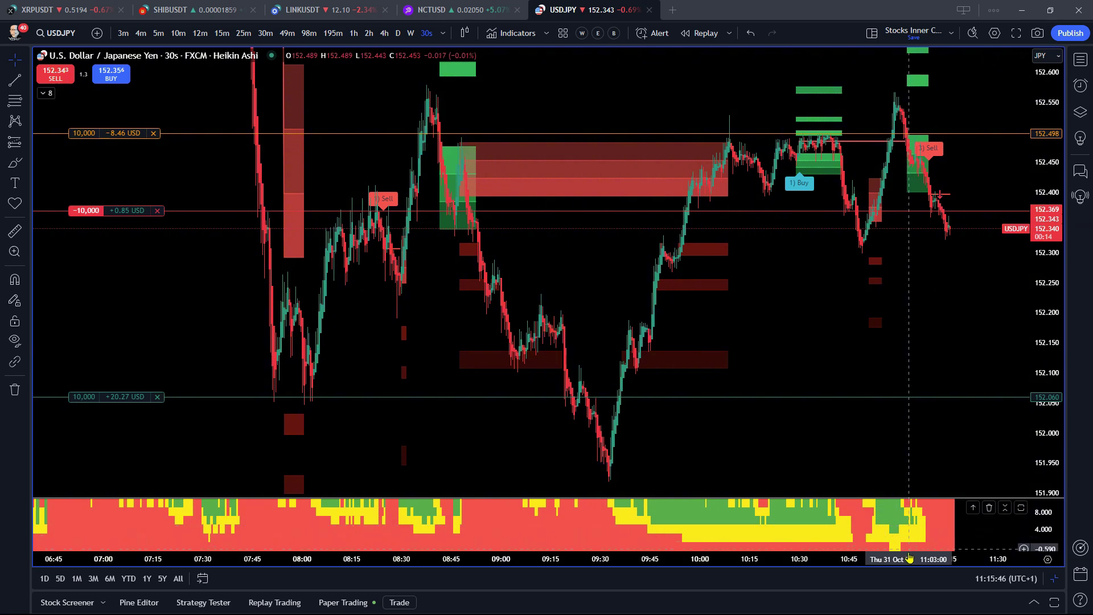
left_click_drag(906, 561, 698, 576)
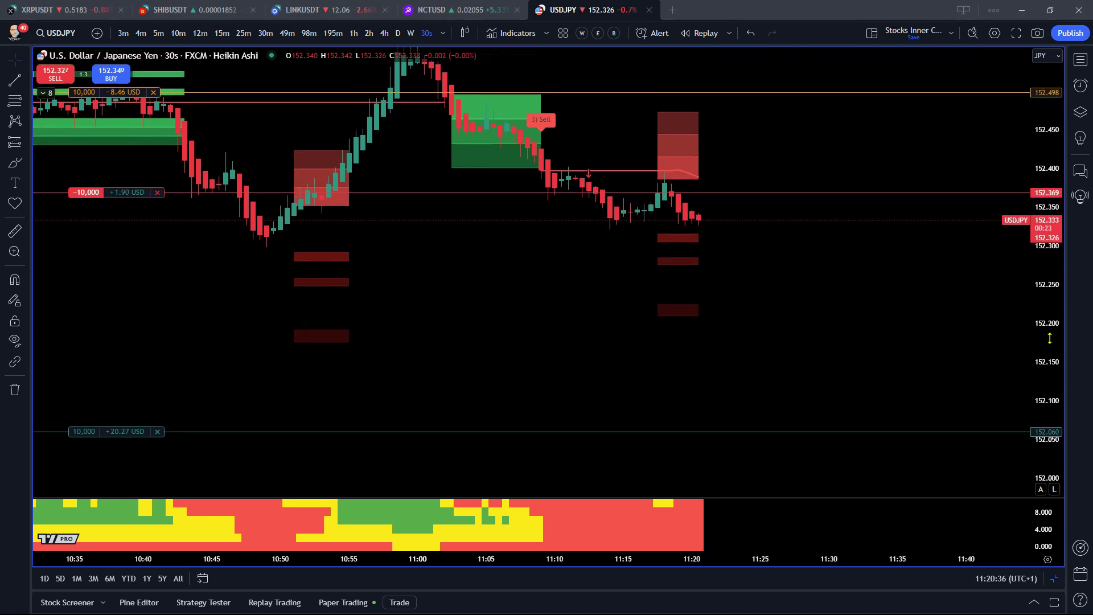
left_click(857, 303, "shift")
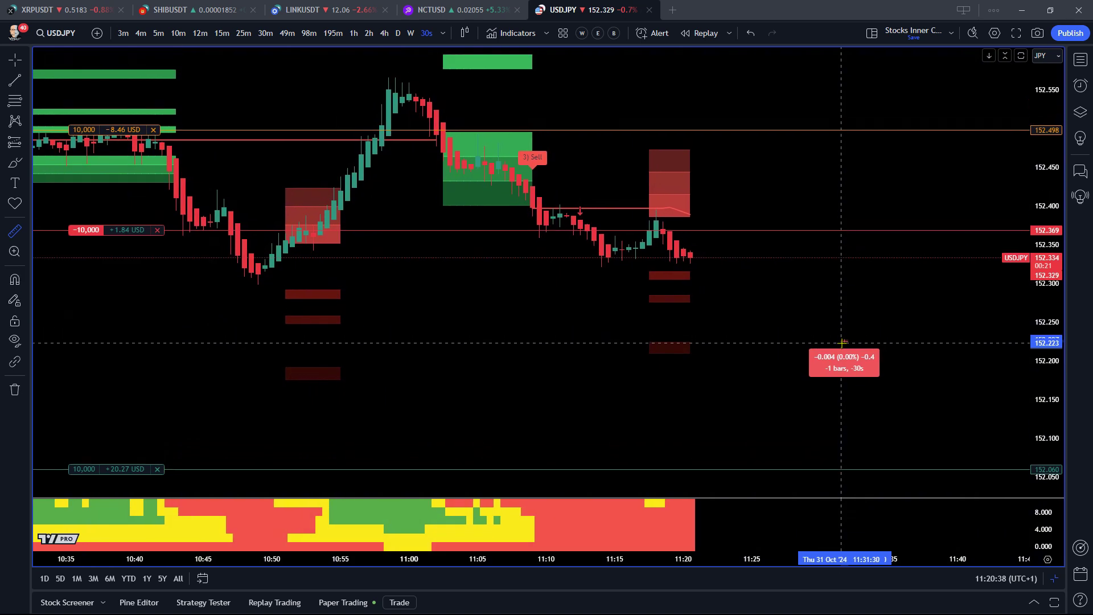
left_click(826, 341)
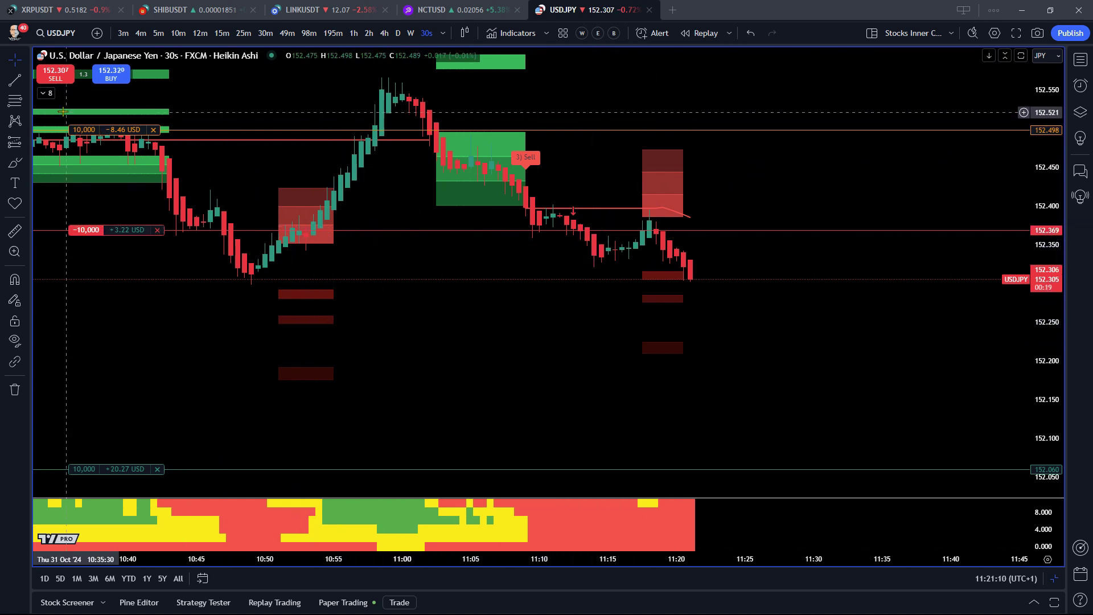
Step: Unhide the VWAP Predator indicator and reframe the chart at lower prices
left_click(47, 94)
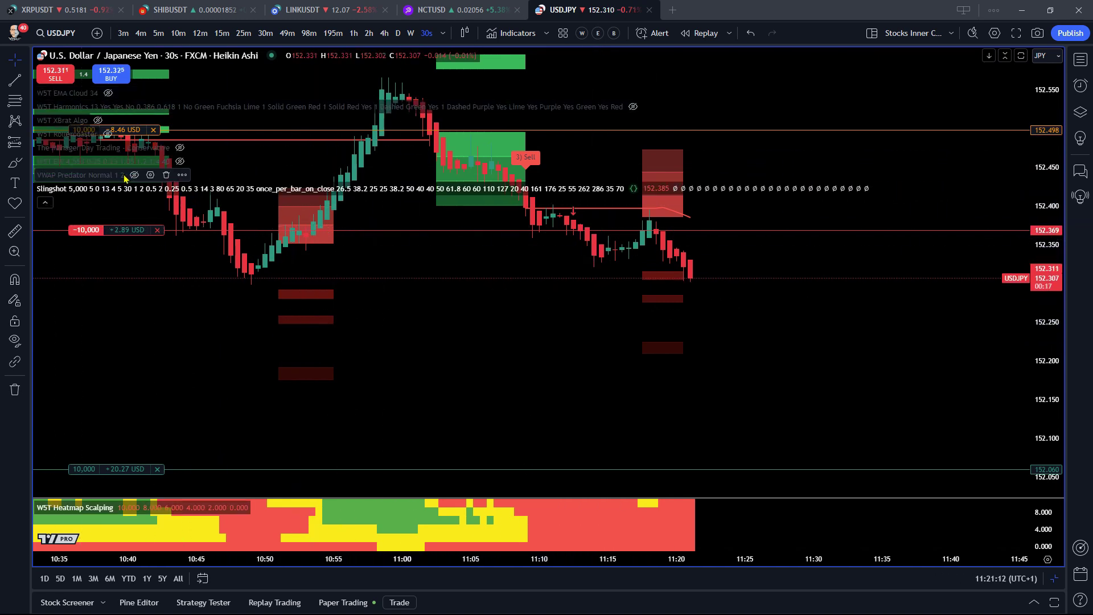
left_click(133, 176)
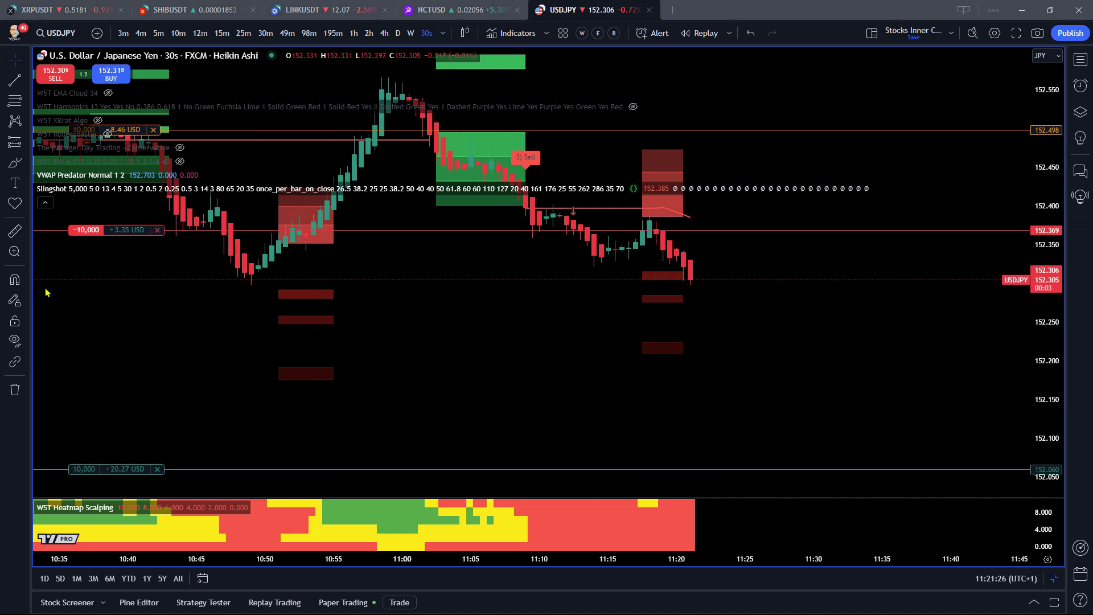
left_click(45, 202)
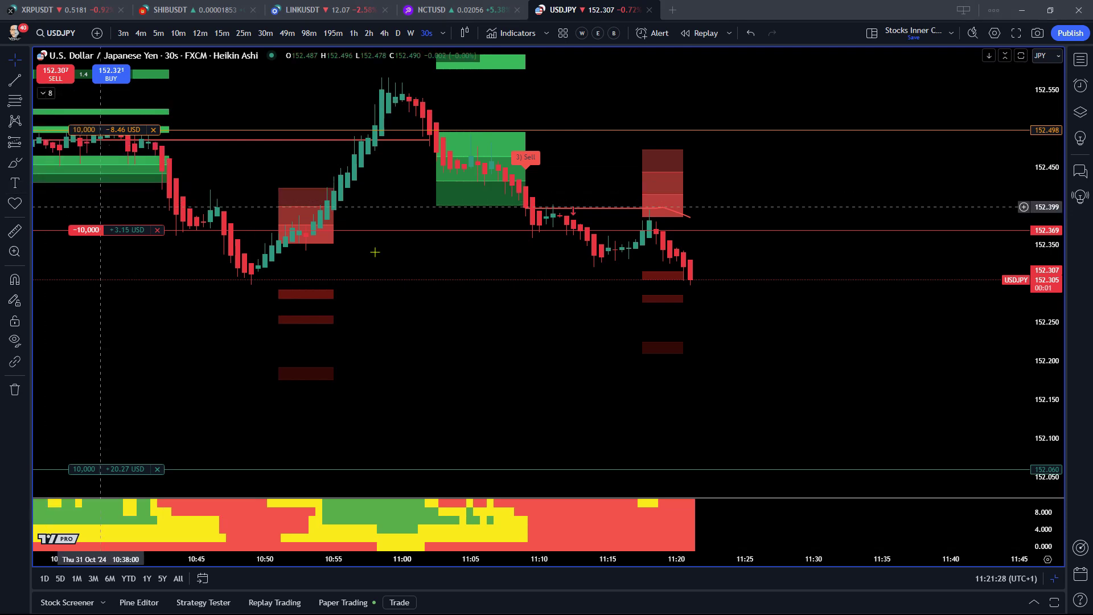
scroll(442, 520, "down", 4)
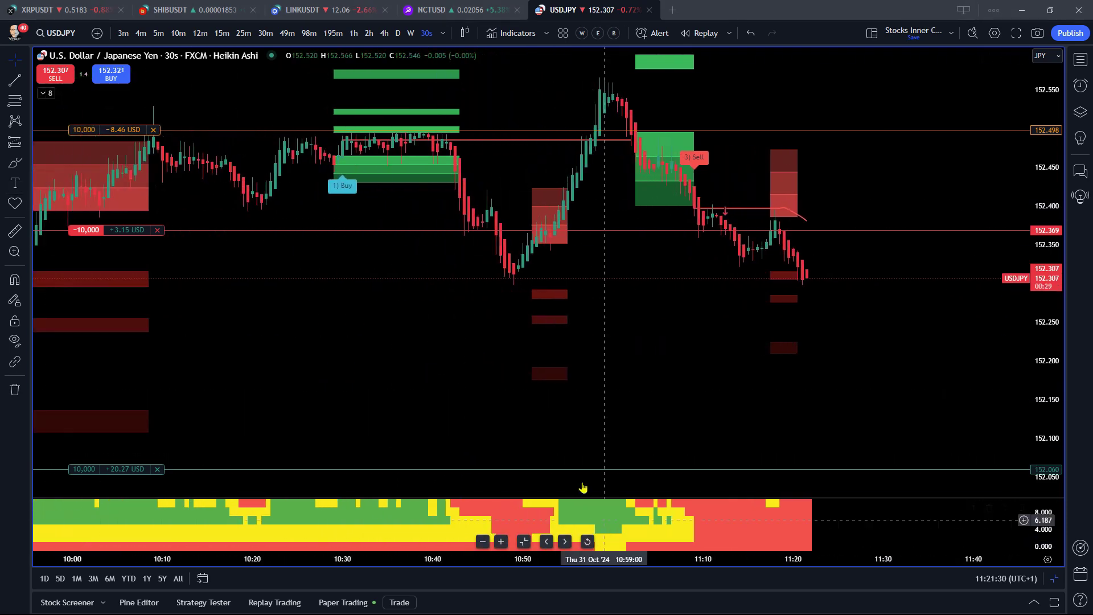
left_click_drag(343, 167, 210, 258)
Step: Review VWAP Predator's Style settings, confirm with Ok, and jump back to the latest bars
left_click(45, 93)
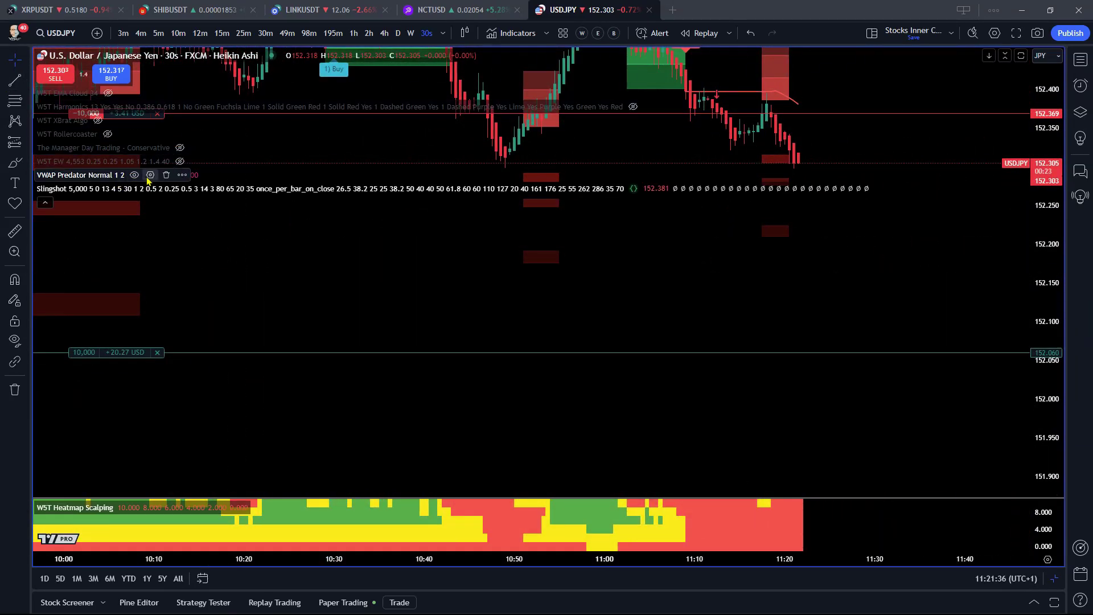
left_click(151, 175)
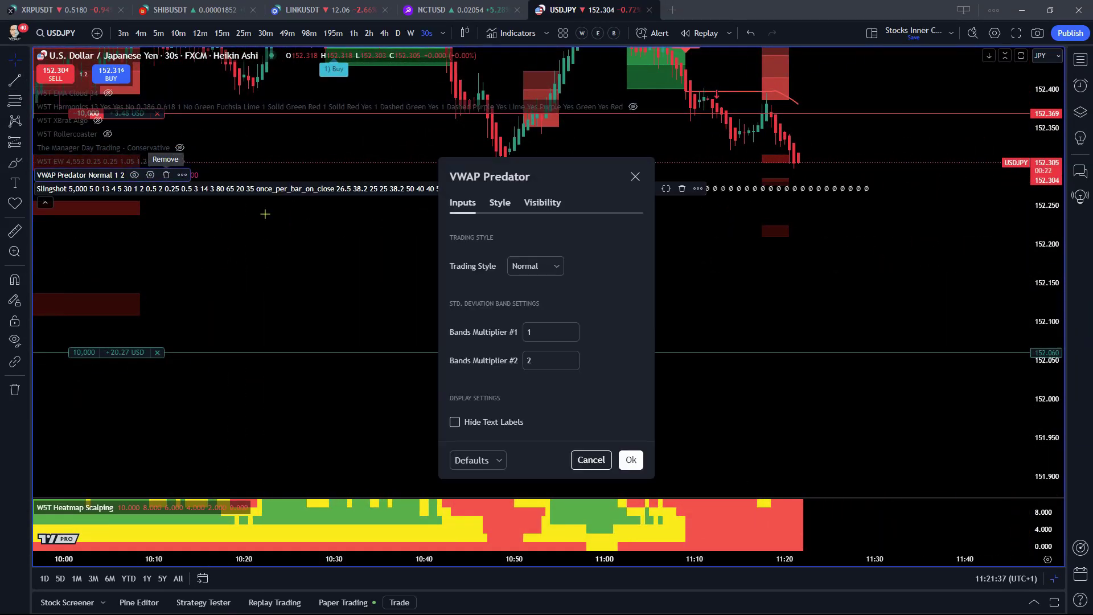
left_click(499, 203)
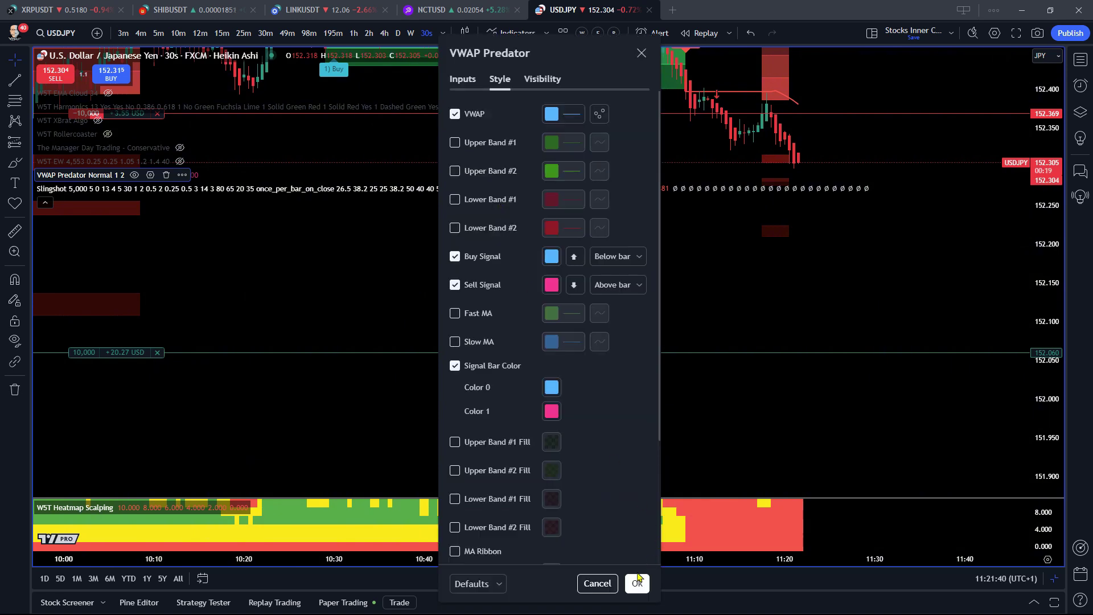
left_click(636, 584)
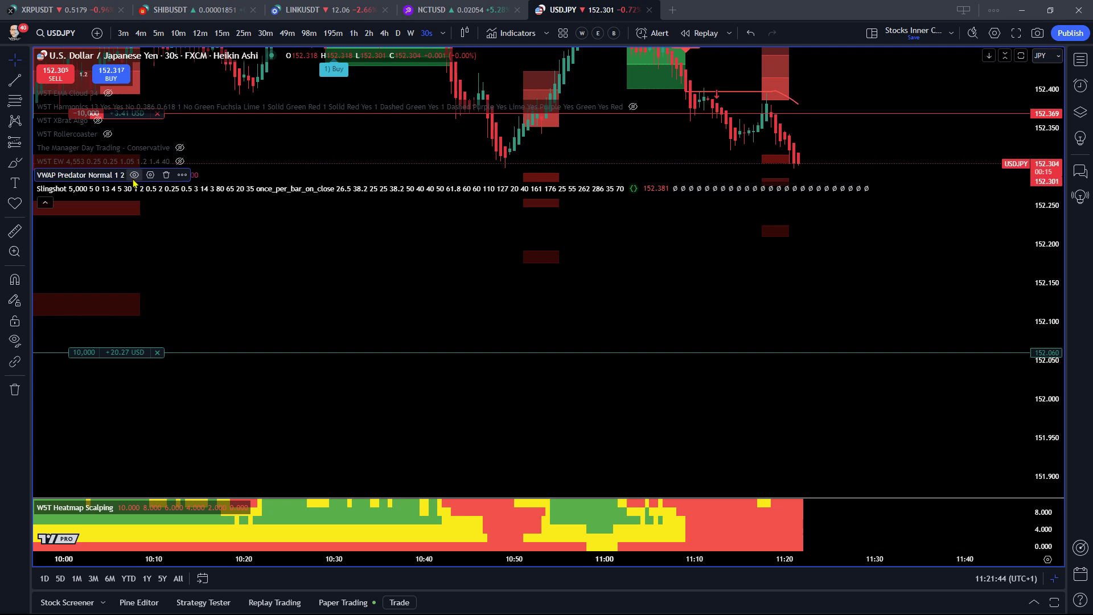
left_click(45, 203)
key("alt+r")
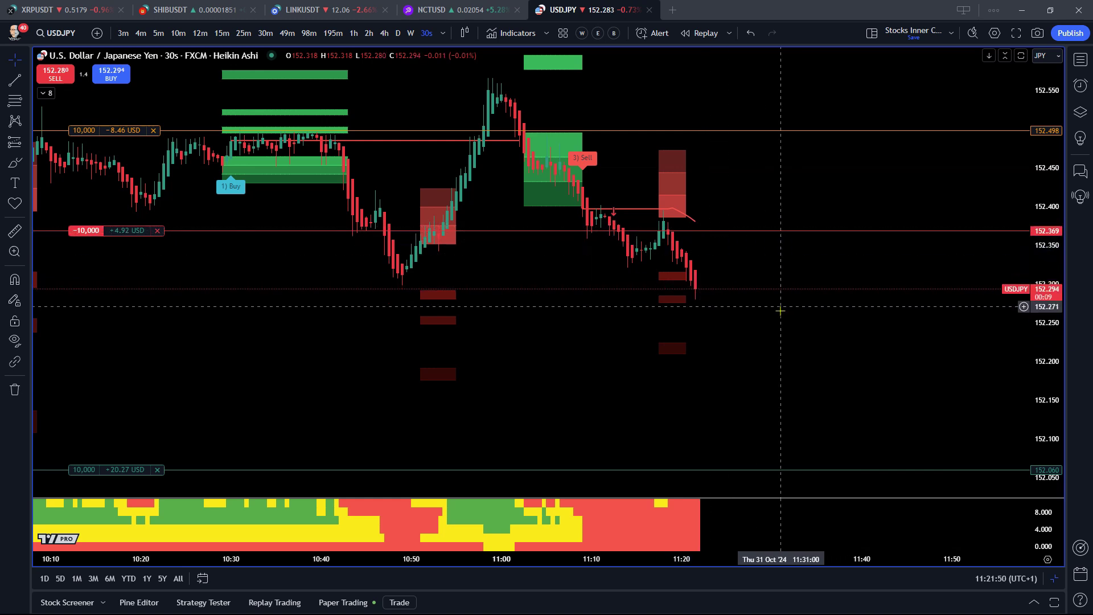
Step: Widen the chart to bars from about 09:50 and make the heatmap pane slightly taller
left_click_drag(735, 381, 793, 358)
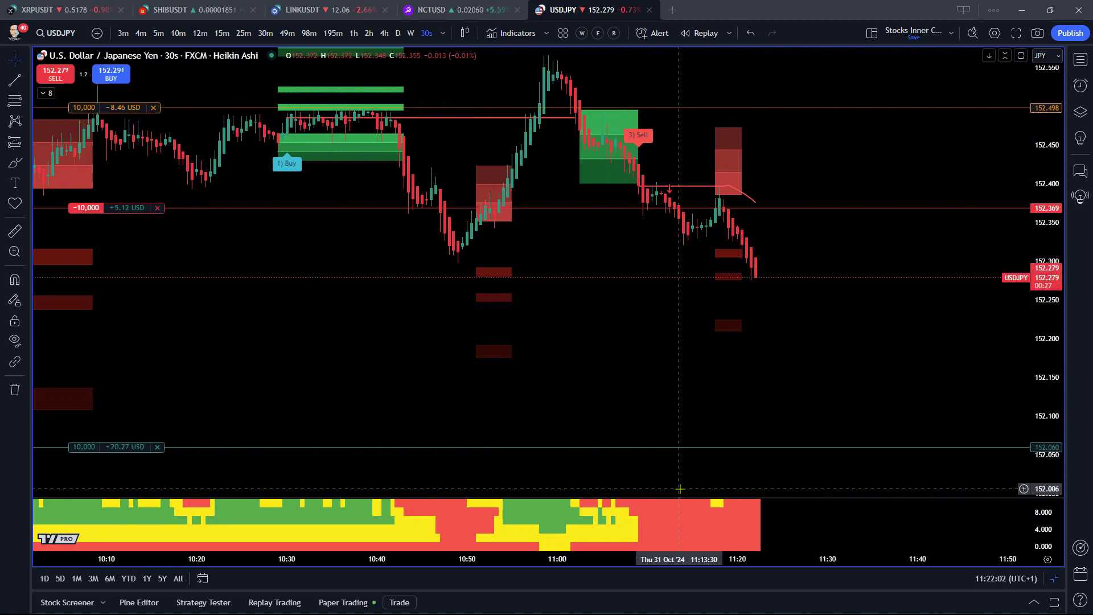
left_click_drag(648, 558, 707, 562)
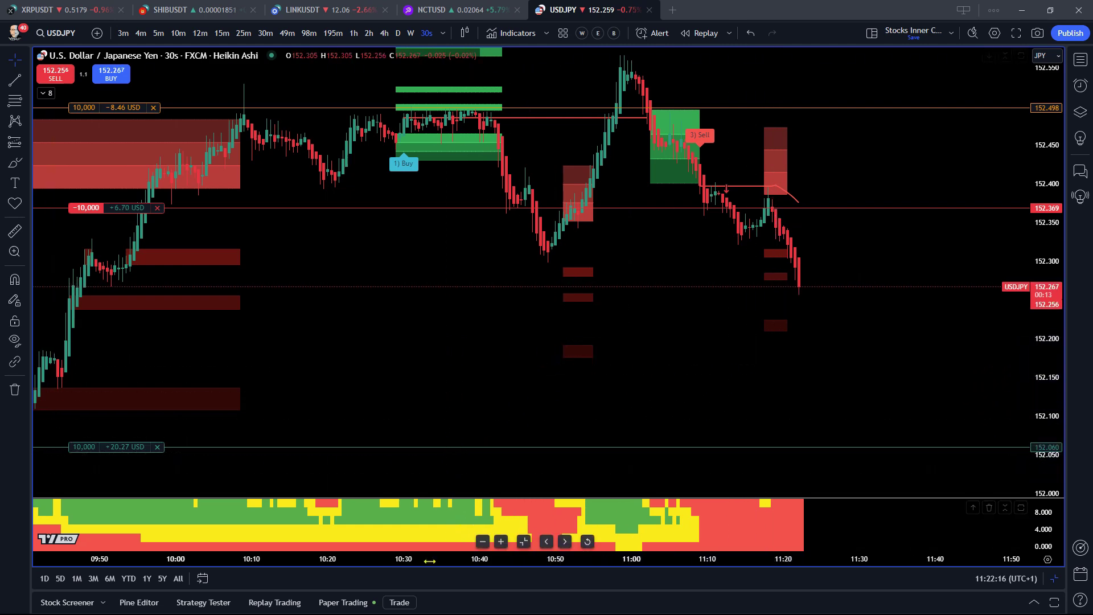
scroll(434, 563, "down", 3)
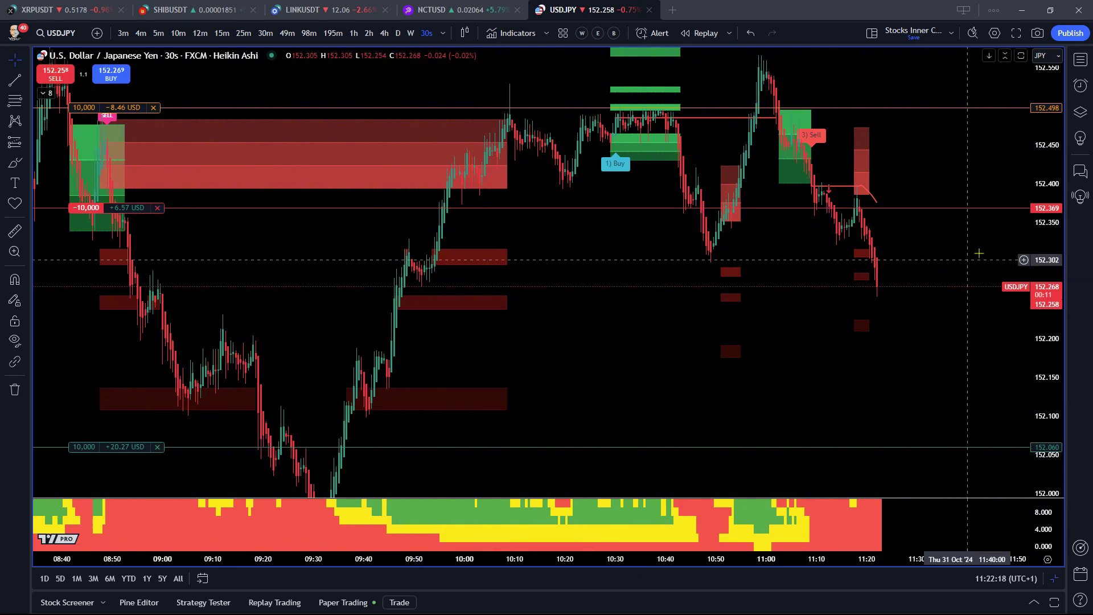
left_click_drag(1039, 180, 1039, 213)
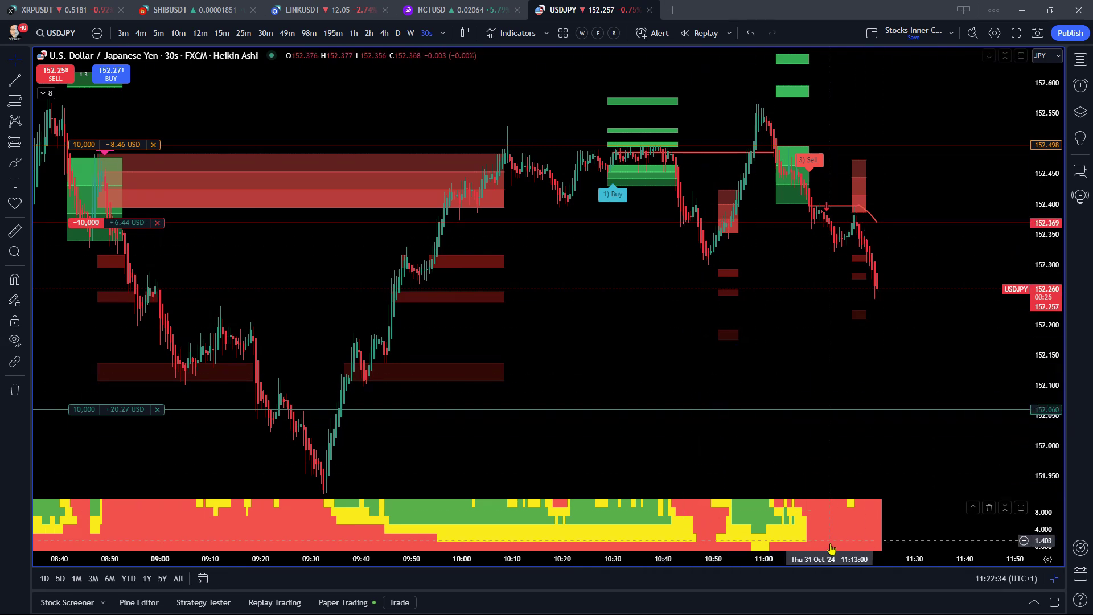
left_click_drag(843, 559, 672, 558)
left_click_drag(687, 371, 761, 354)
left_click_drag(670, 558, 771, 442)
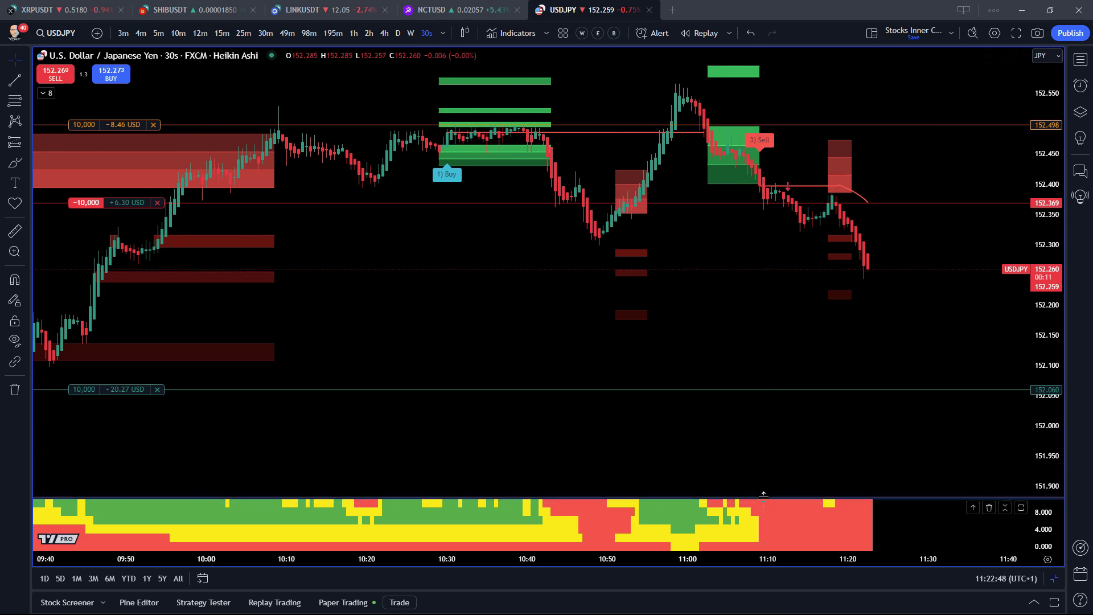
mouse_move(765, 495)
left_mouse_down()
mouse_move(769, 424)
mouse_move(770, 494)
left_mouse_up()
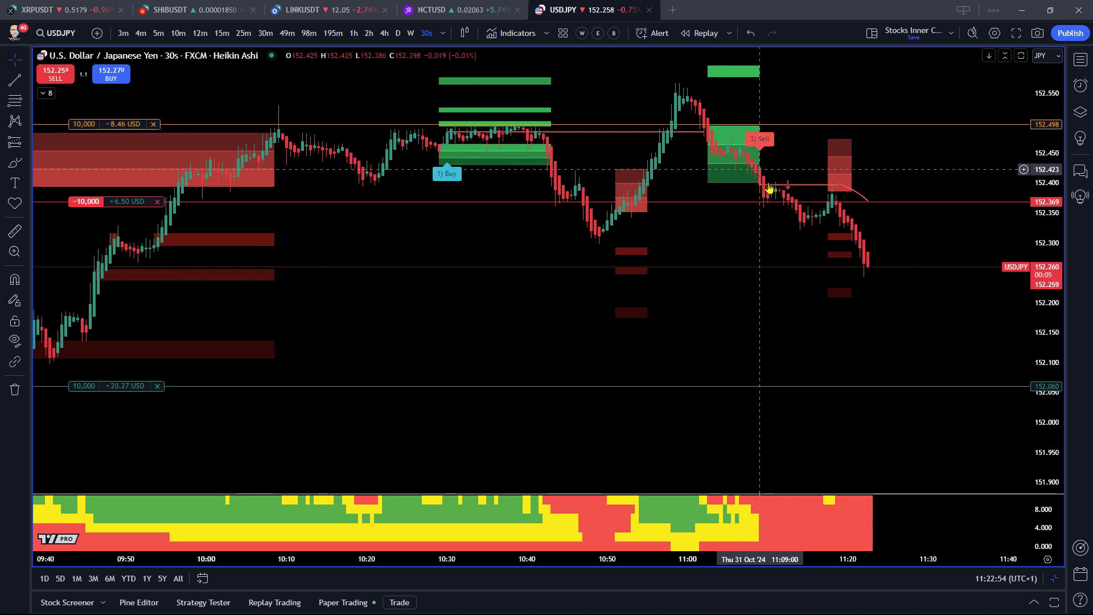
left_click_drag(892, 336, 836, 359)
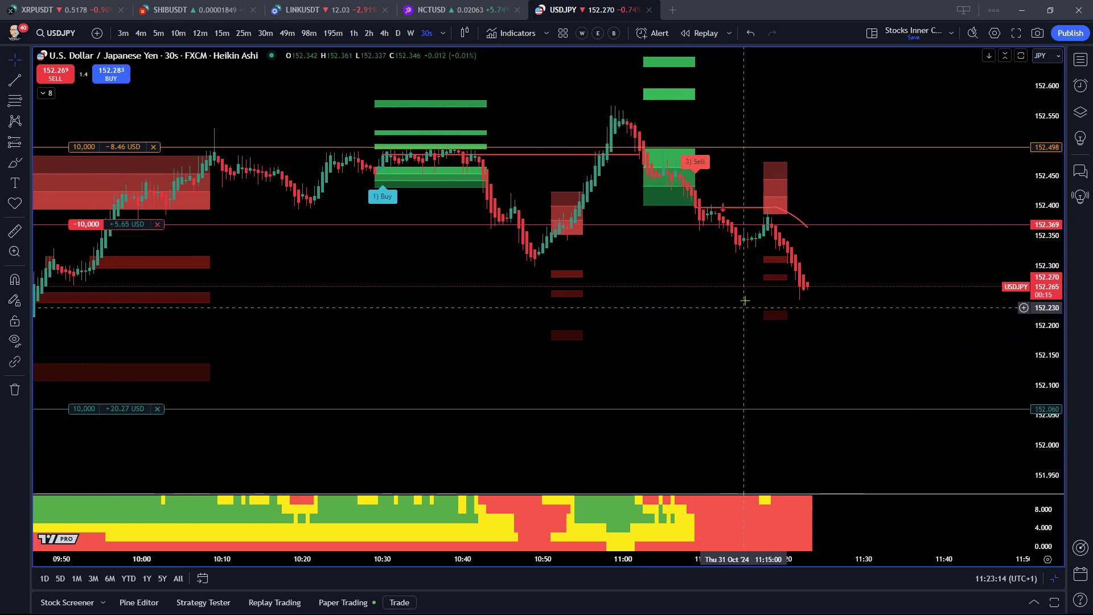
Step: Move the short's stop loss to 152.363 and confirm it, then spread and recenter the candles
left_click(763, 225)
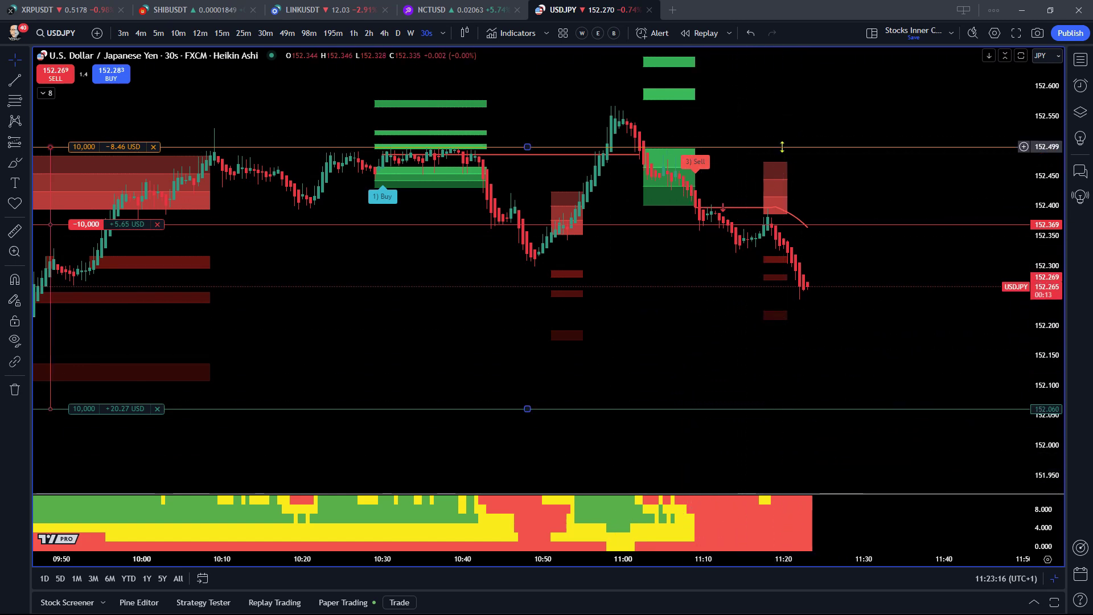
left_click_drag(782, 148, 827, 228)
left_click(974, 204)
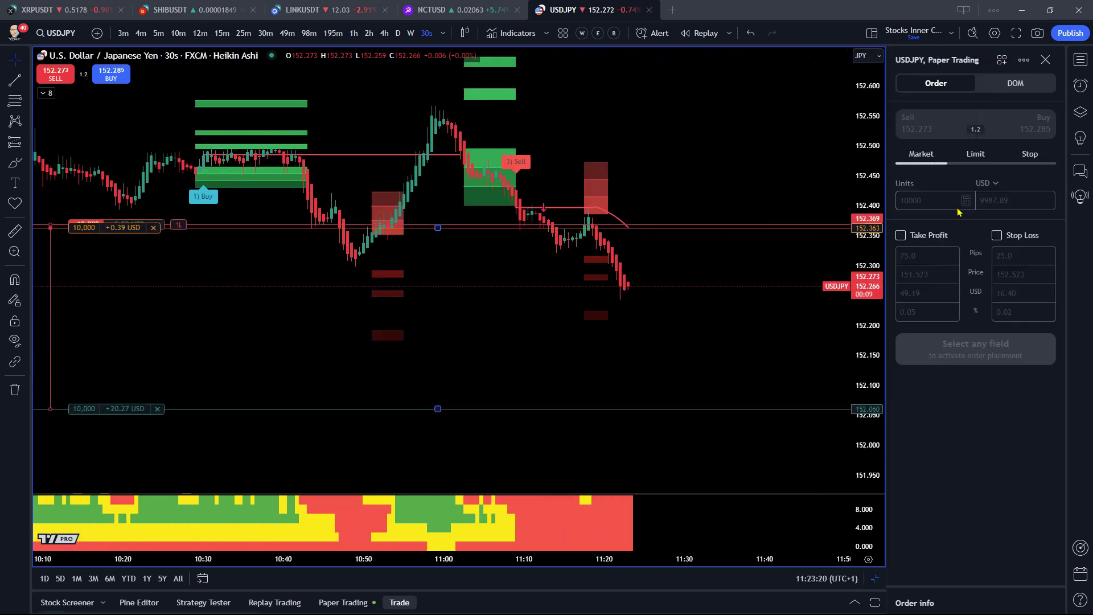
left_click(1048, 61)
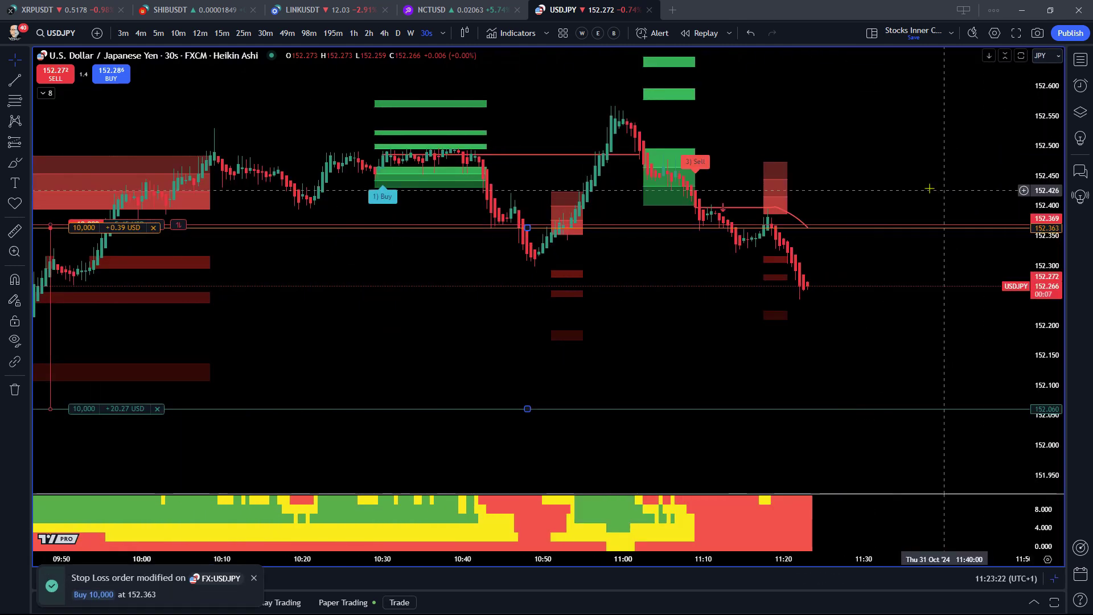
left_click_drag(1037, 377, 1044, 343)
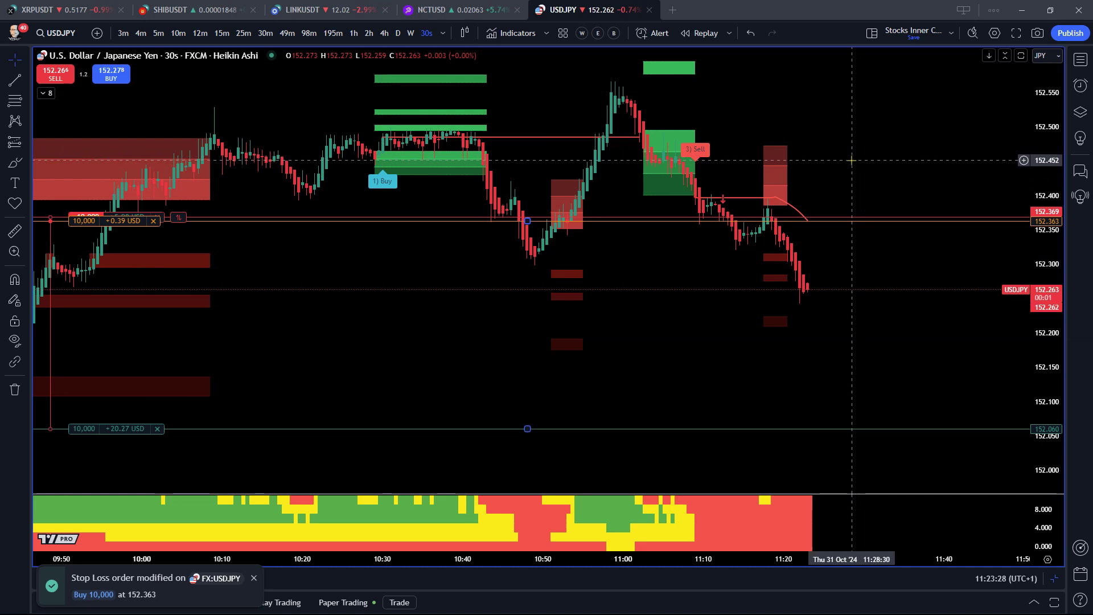
left_click_drag(849, 173, 848, 137)
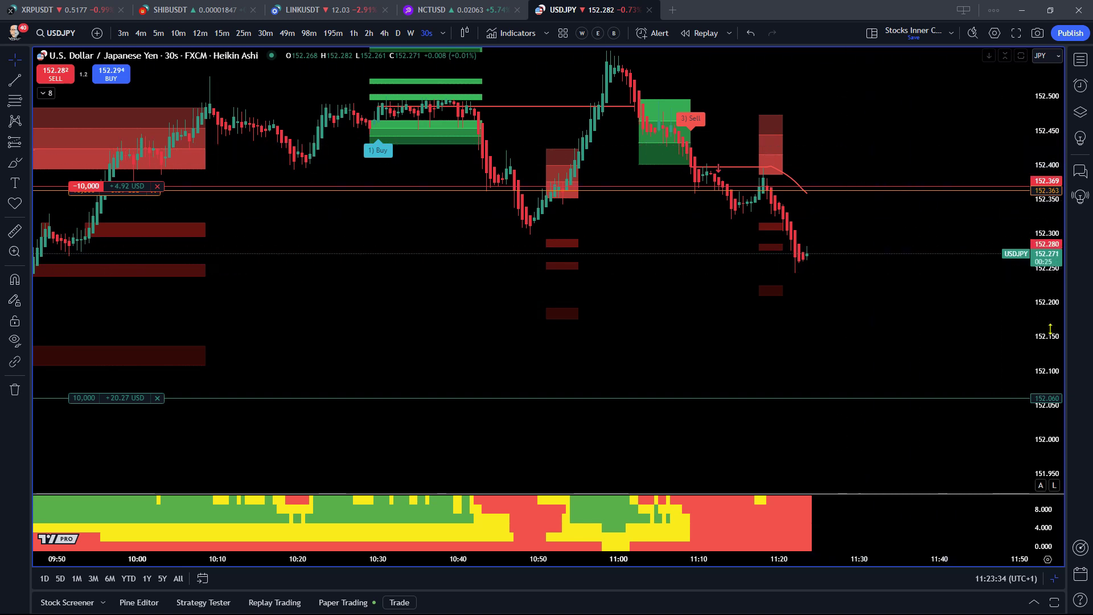
Step: Zoom out to history back to 09:00 and lower the take profit to 151.935, confirming it
left_click_drag(1051, 342, 1051, 331)
left_click_drag(780, 560, 873, 267)
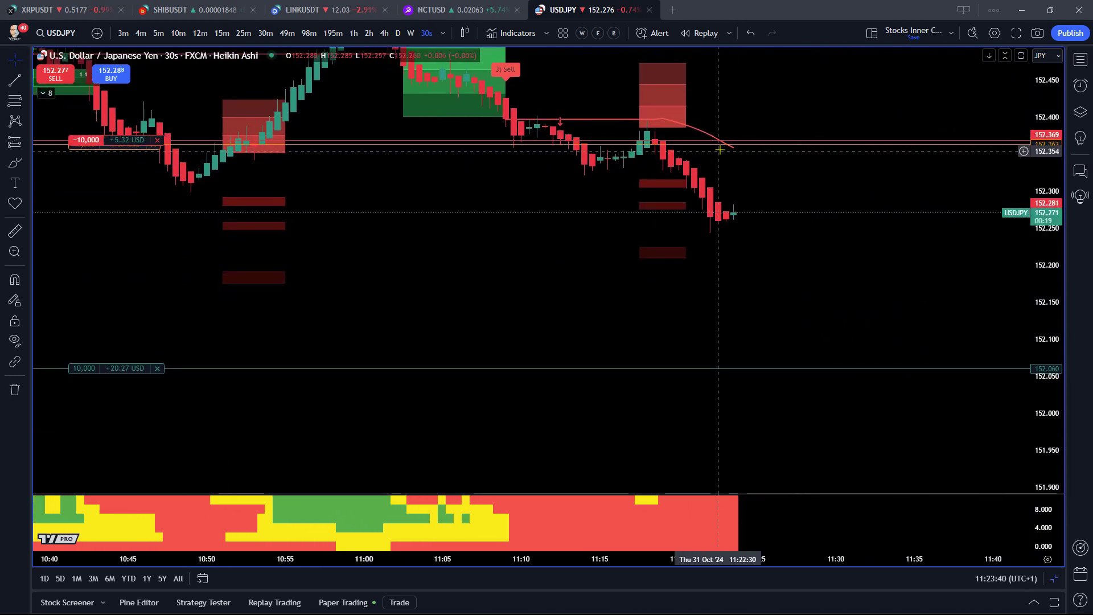
left_click_drag(657, 564, 410, 561)
left_click_drag(413, 369, 413, 461)
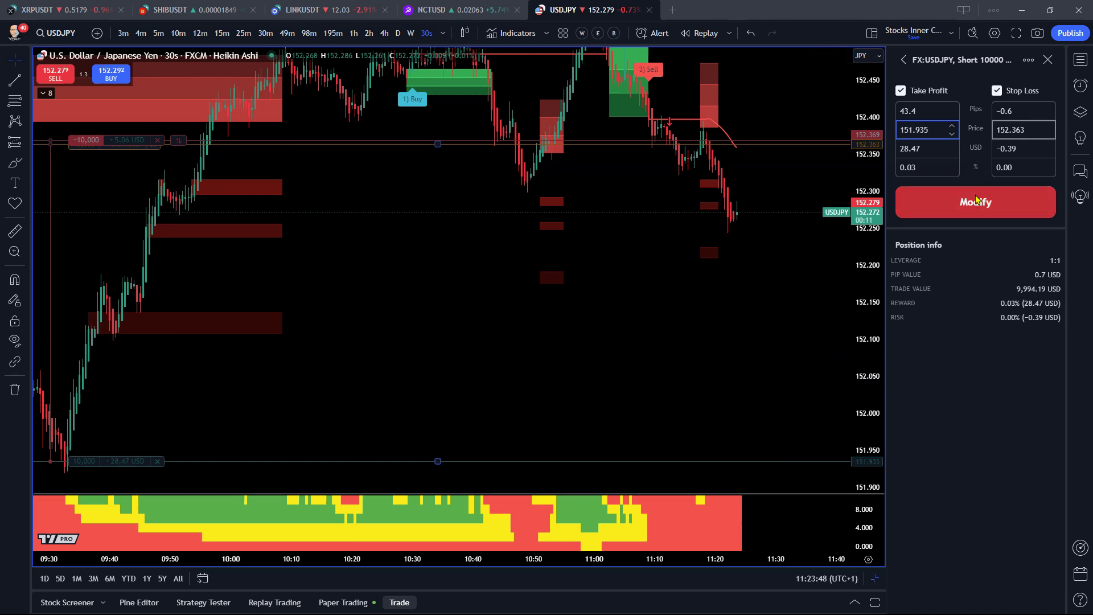
left_click(1014, 202)
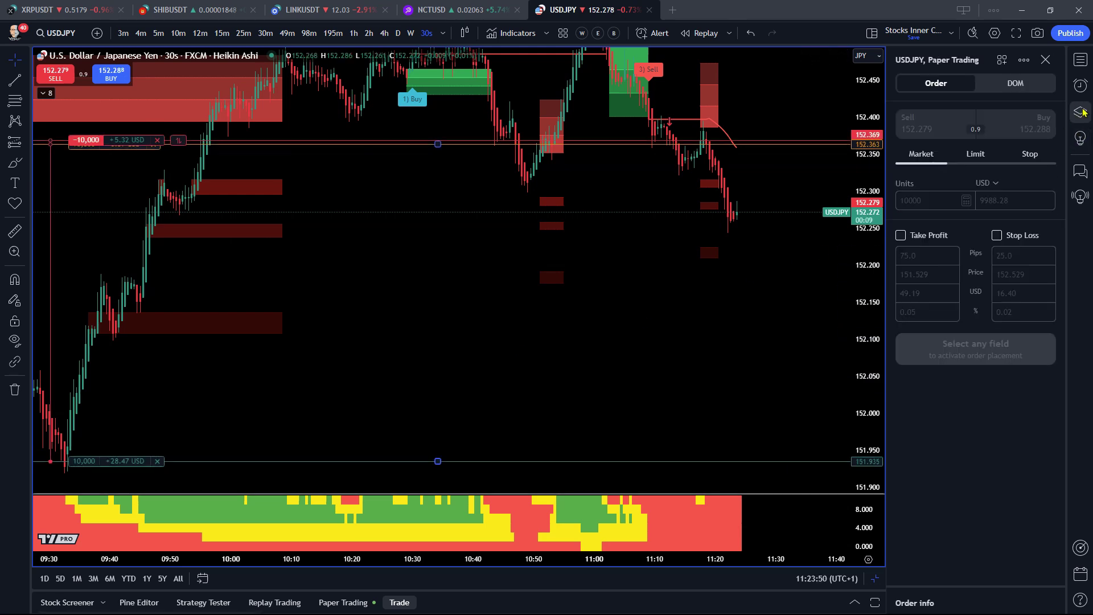
left_click(1047, 60)
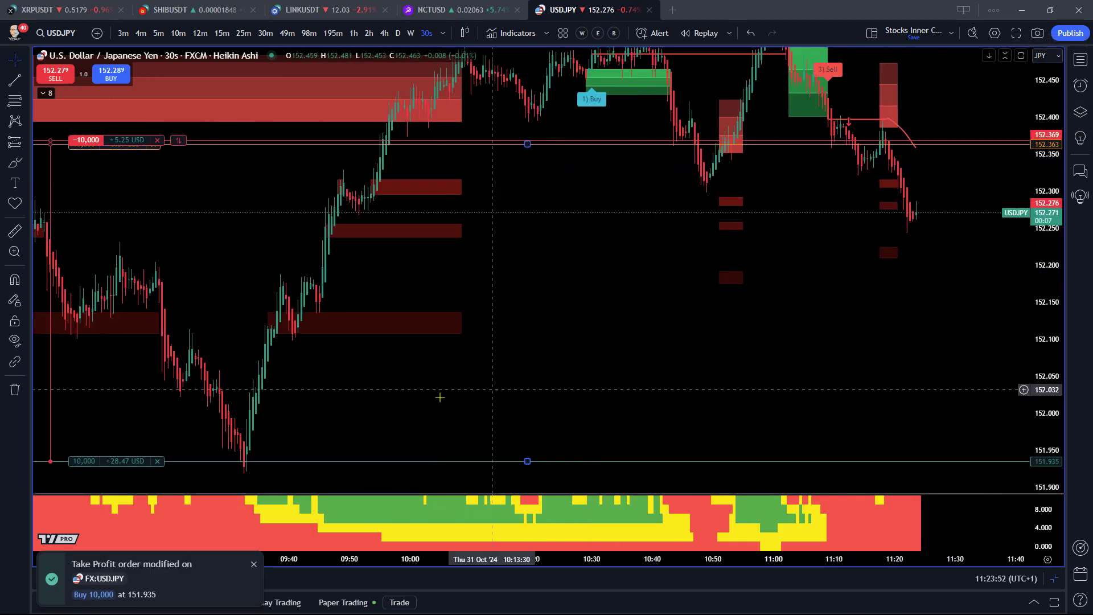
Step: Zoom back in on recent candles and drag the stop loss down to about 152.355
left_click_drag(809, 356, 756, 385)
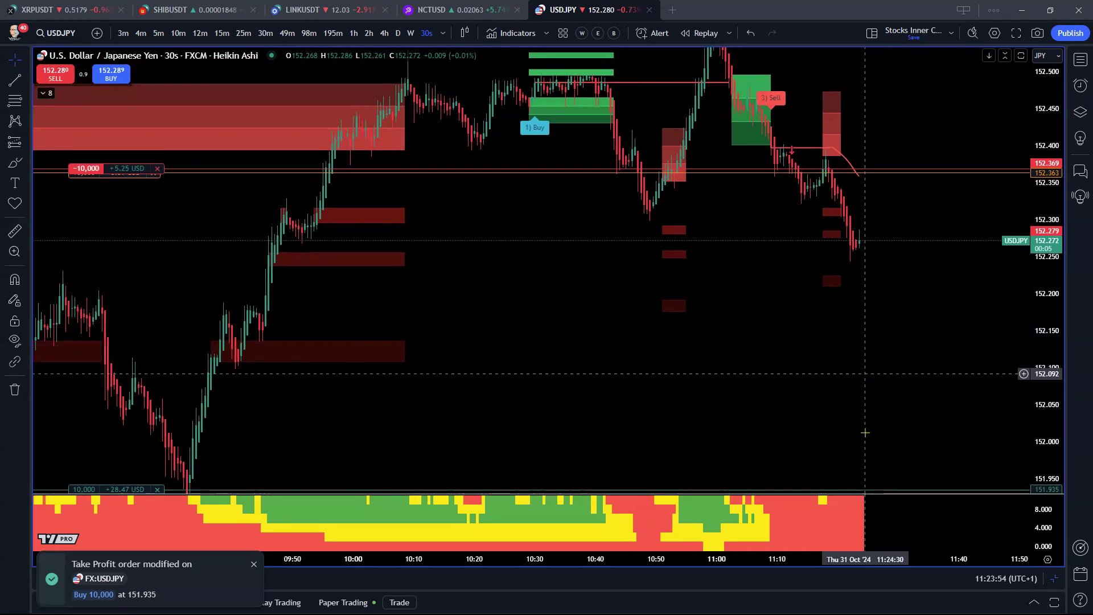
left_click_drag(893, 560, 809, 560)
left_click_drag(786, 386, 917, 393)
left_click_drag(1049, 368, 1050, 333)
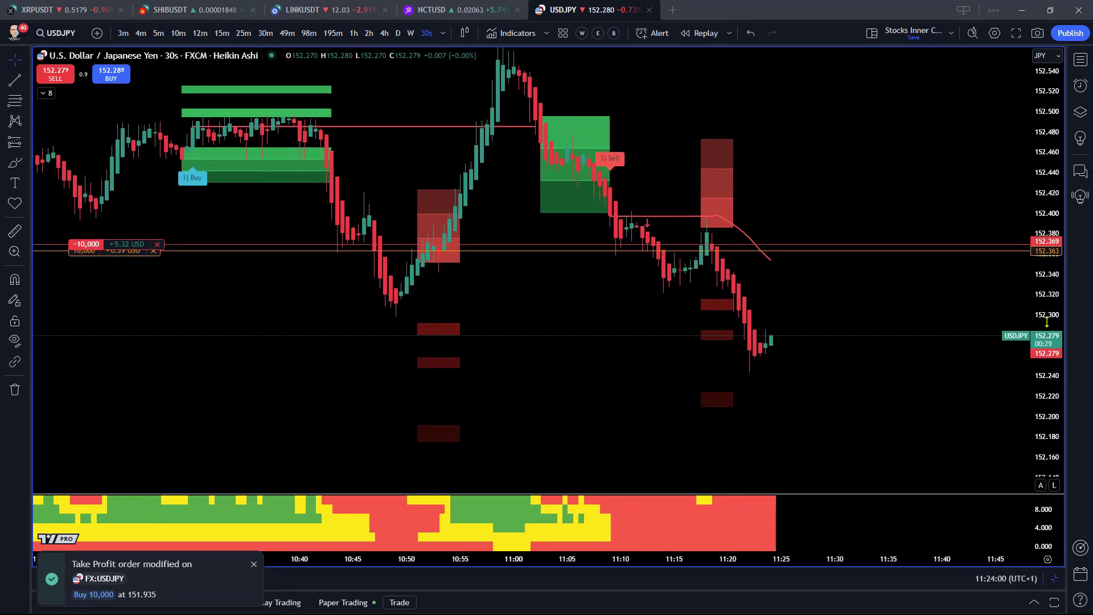
left_click_drag(819, 253, 817, 259)
Step: Confirm the lowered stop loss, then trail it to 152.349 and confirm again
left_click(976, 203)
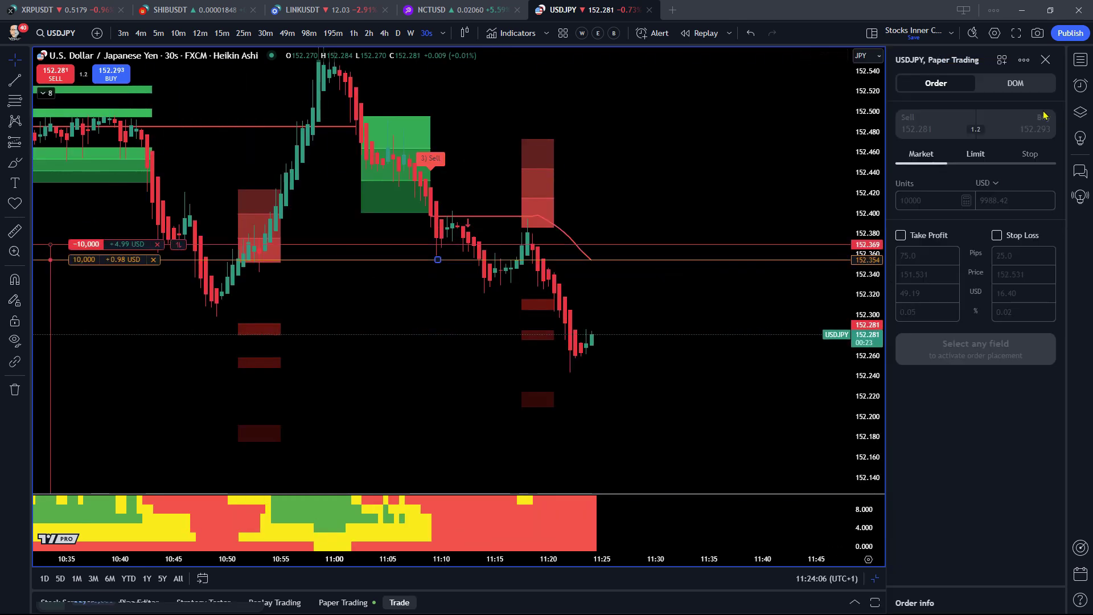
left_click(1047, 59)
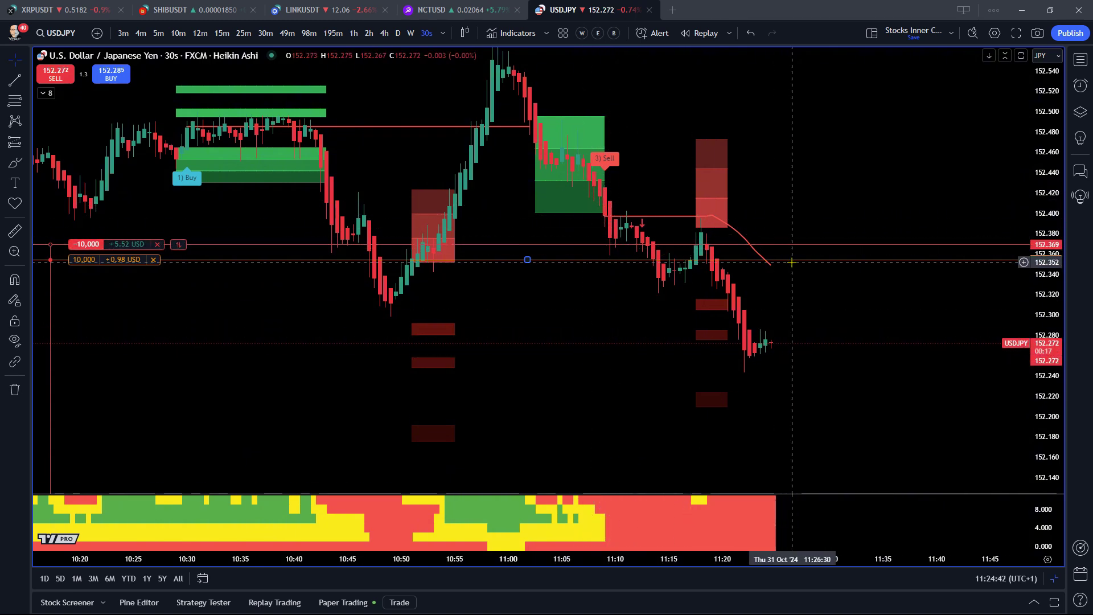
left_click_drag(794, 261, 797, 265)
left_click(914, 212)
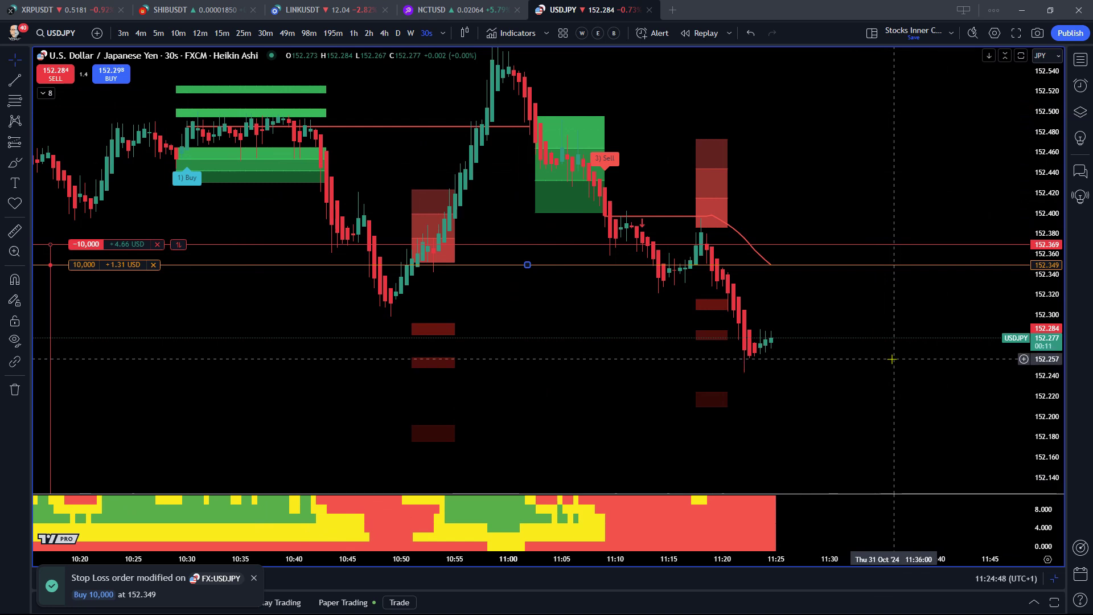
left_click_drag(1044, 104, 801, 374)
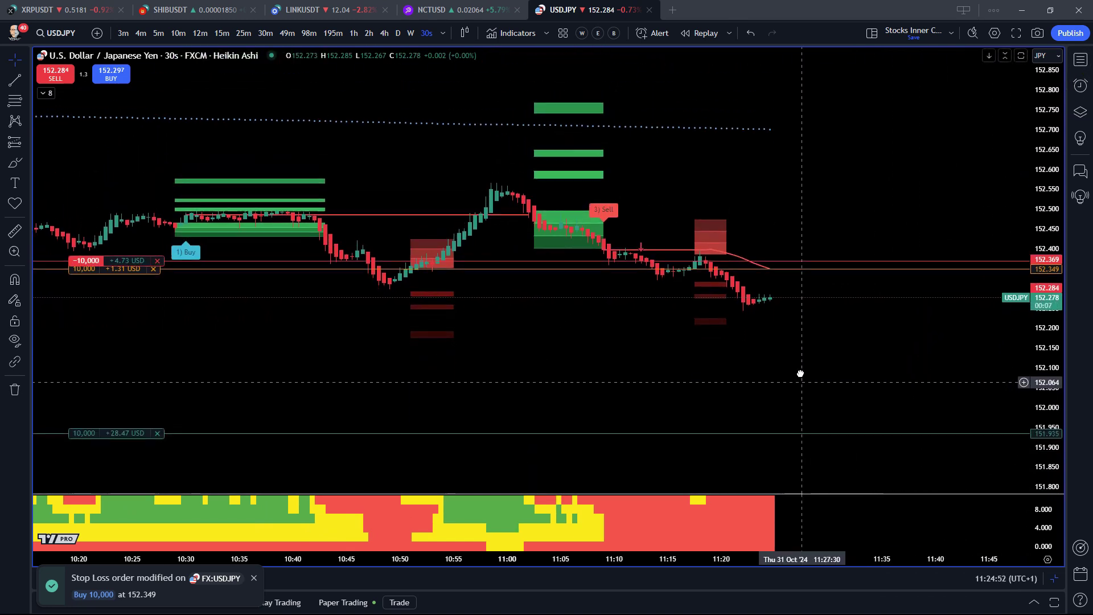
scroll(797, 544, "down", 5)
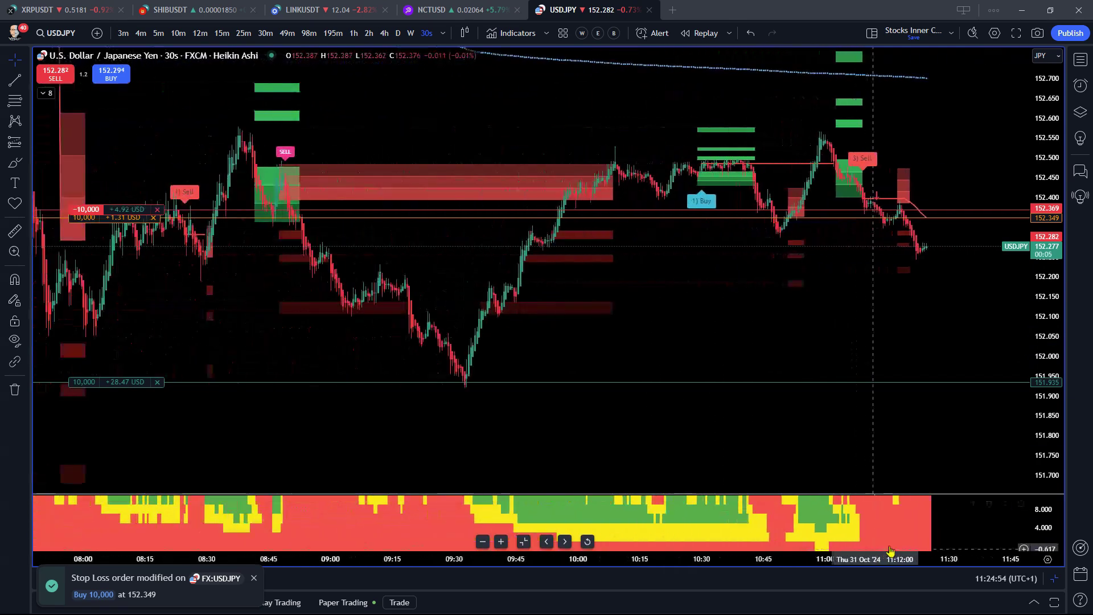
scroll(890, 551, "down", 4)
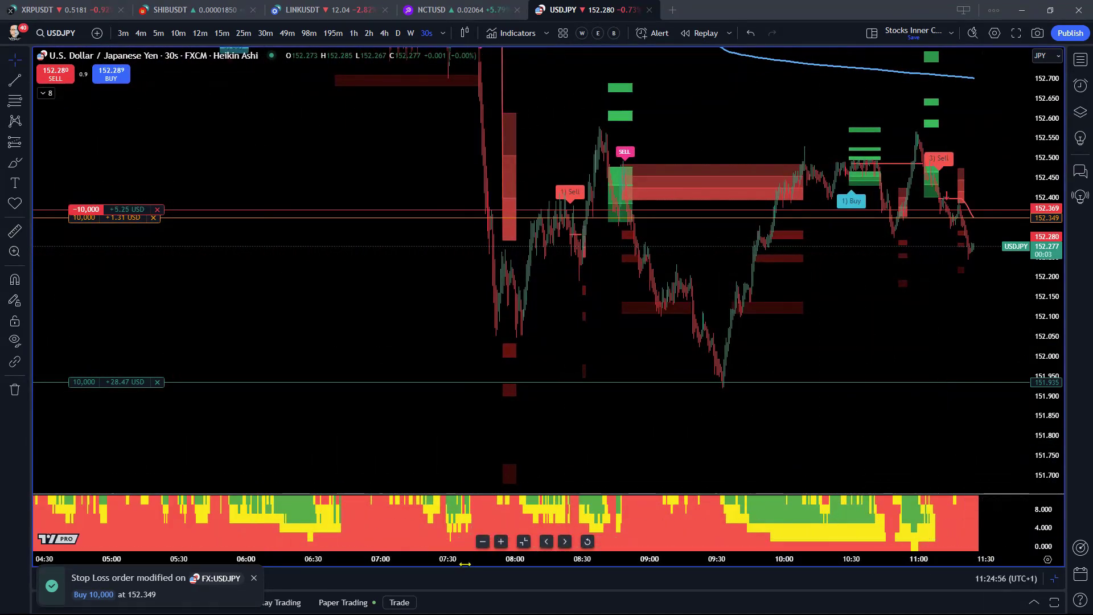
scroll(466, 561, "down", 4)
left_click_drag(1040, 272, 568, 612)
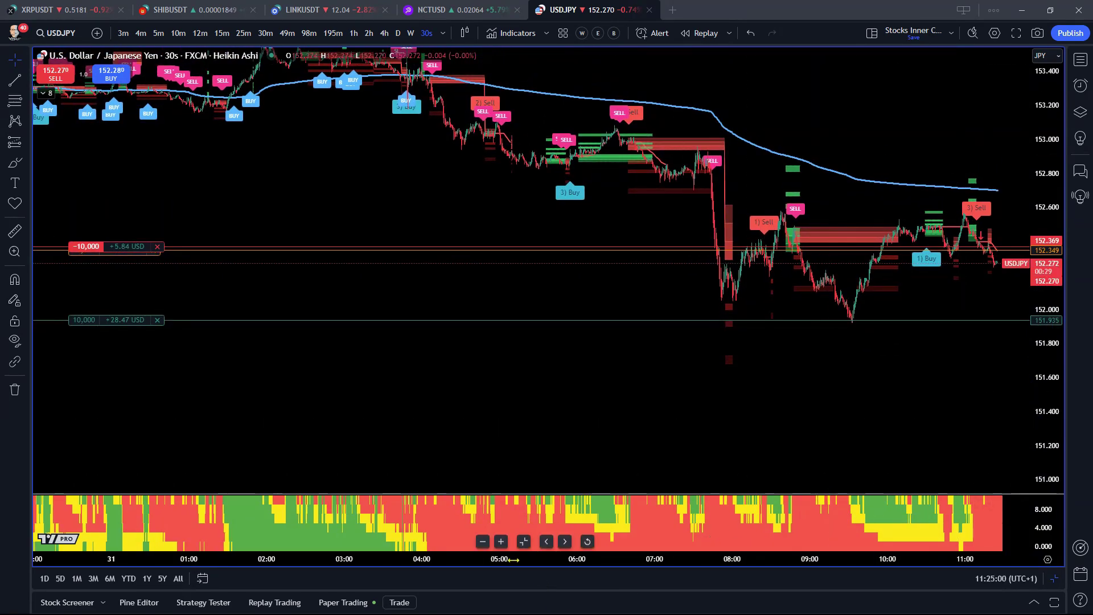
scroll(647, 564, "down", 3)
left_click_drag(647, 563, 795, 569)
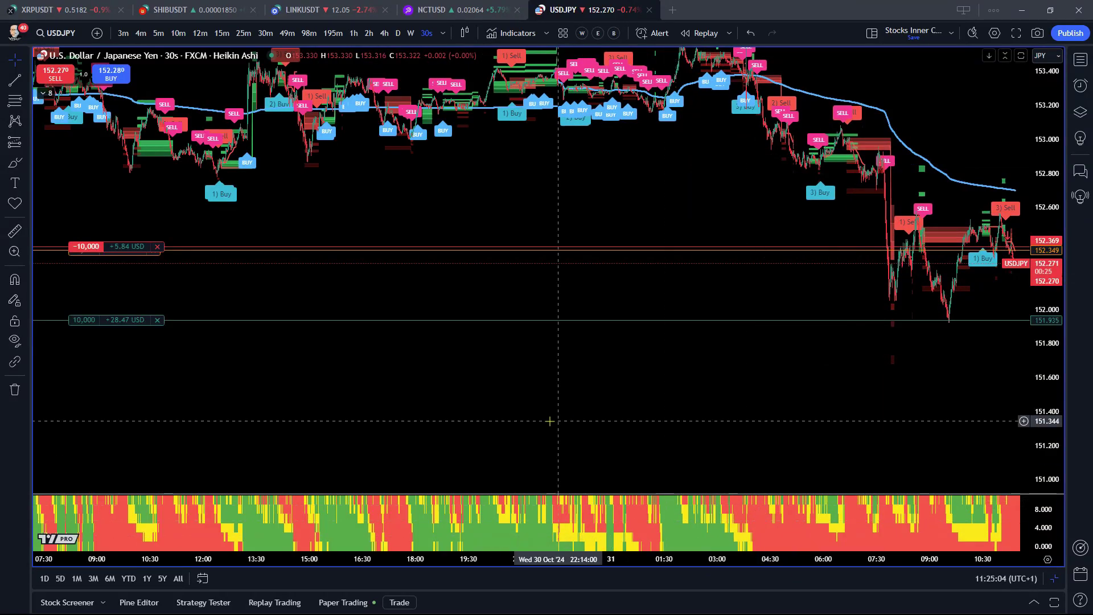
left_click_drag(554, 418, 808, 378)
left_click_drag(472, 376, 325, 399)
left_click_drag(832, 393, 617, 403)
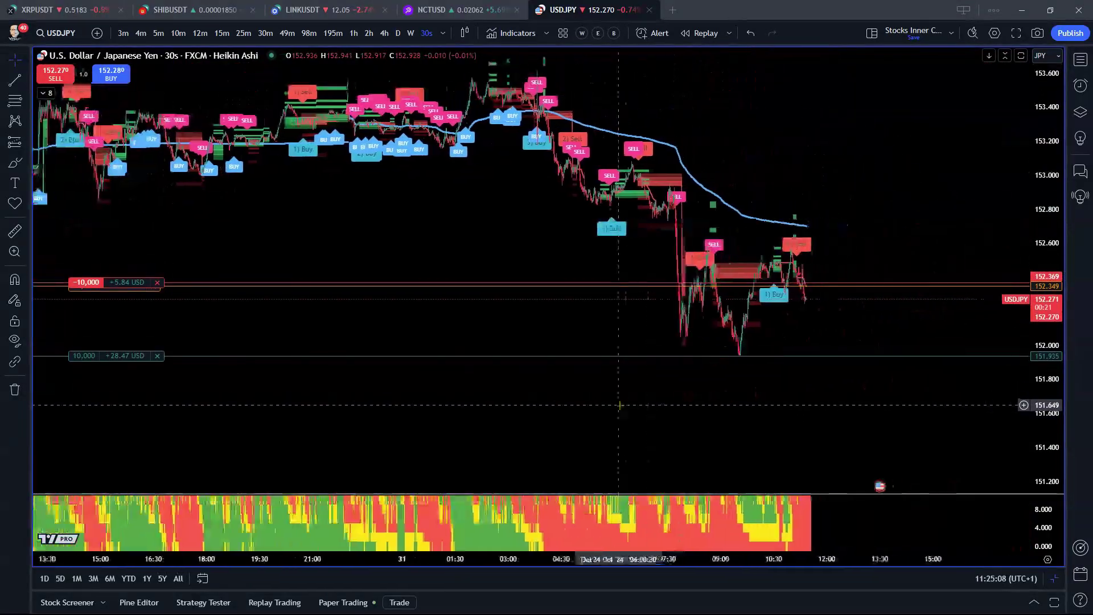
left_click_drag(791, 560, 500, 558)
left_click_drag(500, 429, 678, 407)
left_click_drag(1046, 397, 1045, 359)
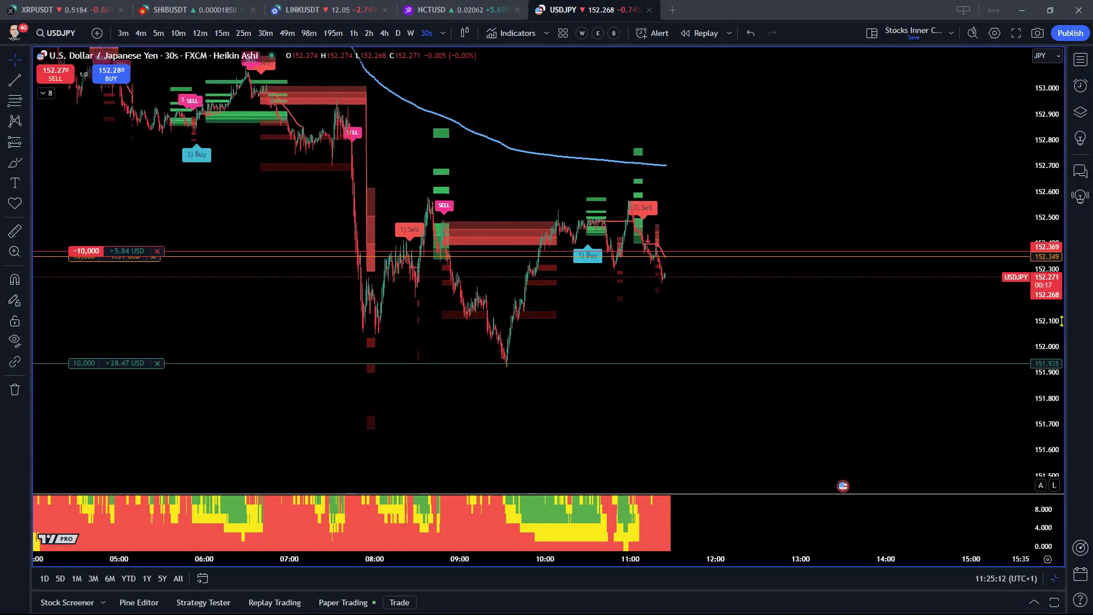
left_click_drag(854, 154, 910, 496)
left_click_drag(867, 559, 615, 559)
left_click_drag(463, 464, 996, 447)
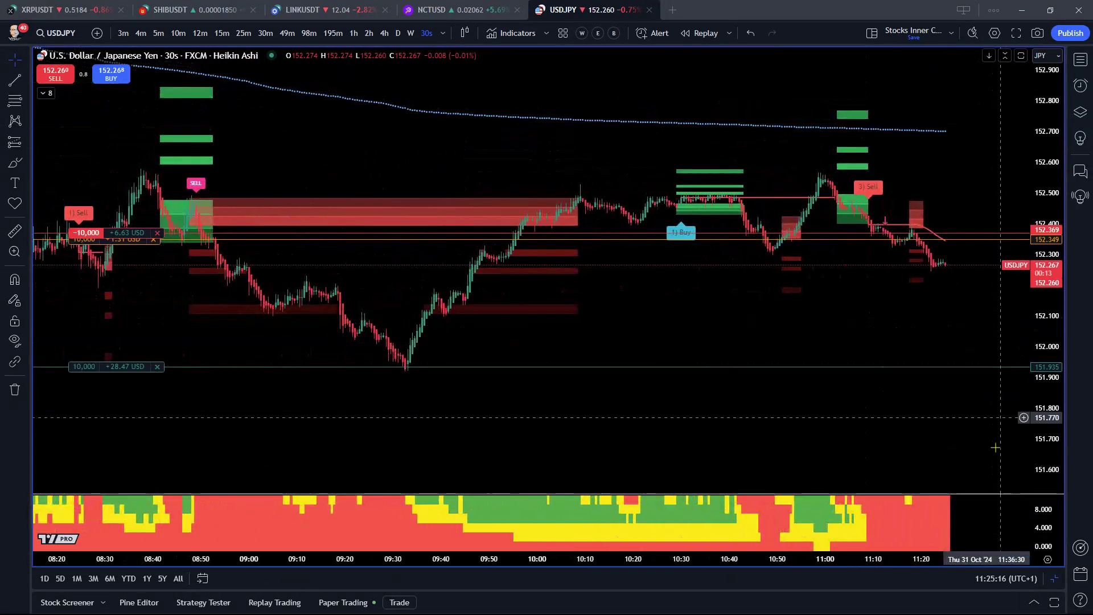
left_click_drag(959, 561, 1054, 560)
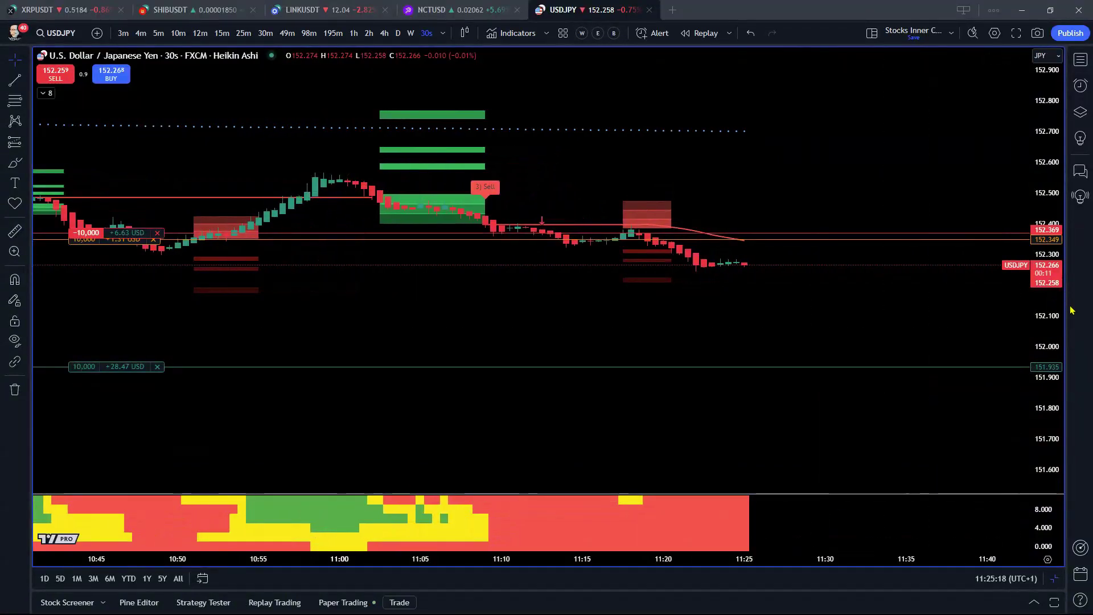
left_click_drag(1050, 353, 1013, 188)
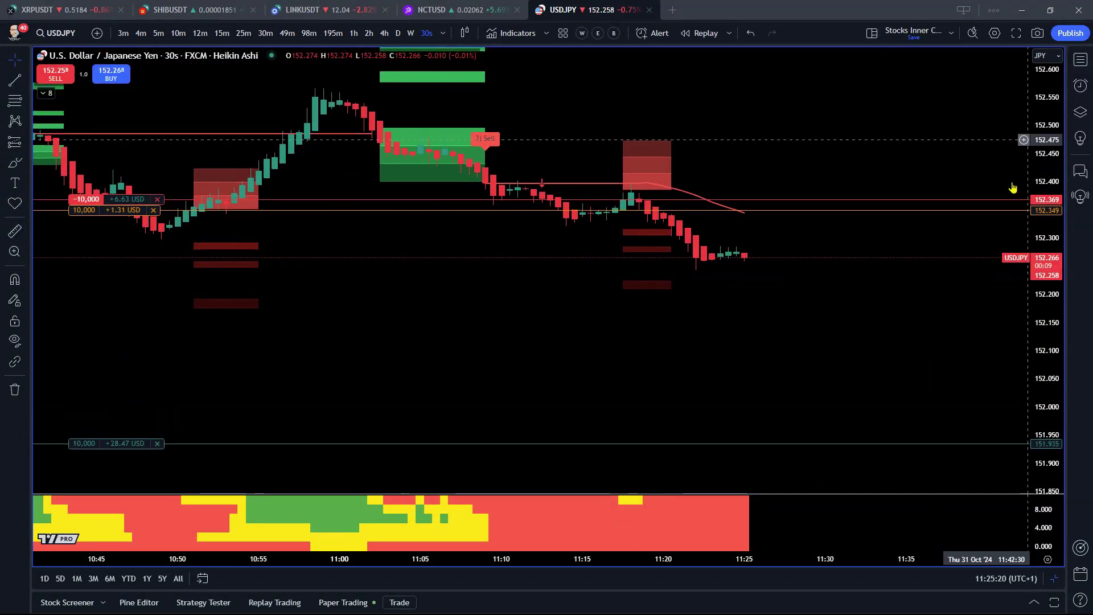
left_click_drag(1040, 359, 1049, 216)
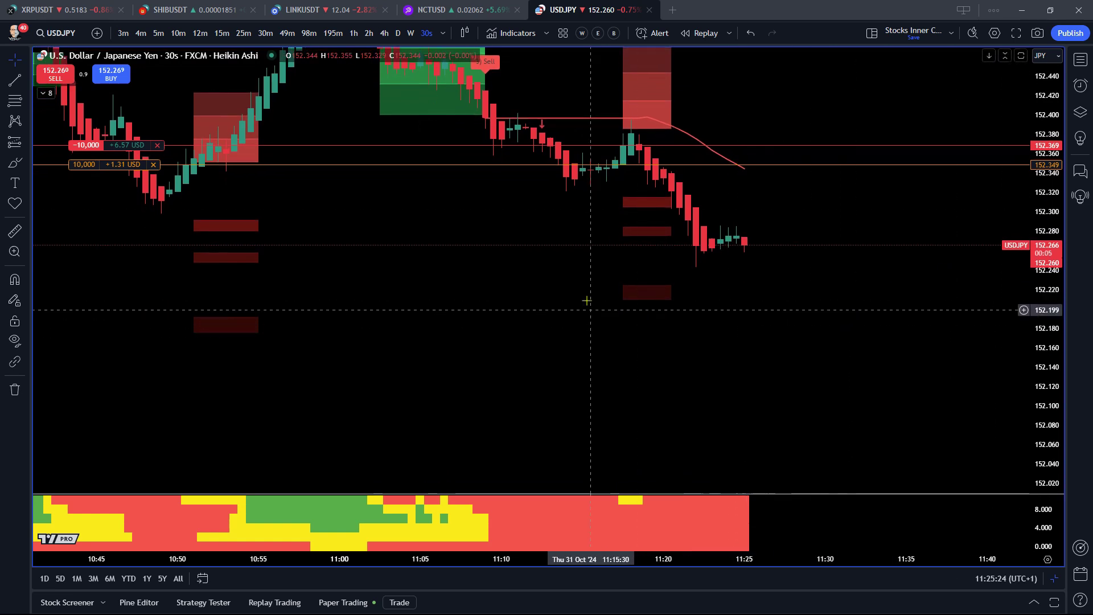
Step: Measure a price distance, then trail the stop loss to 152.344 and confirm
left_click(547, 297, "shift")
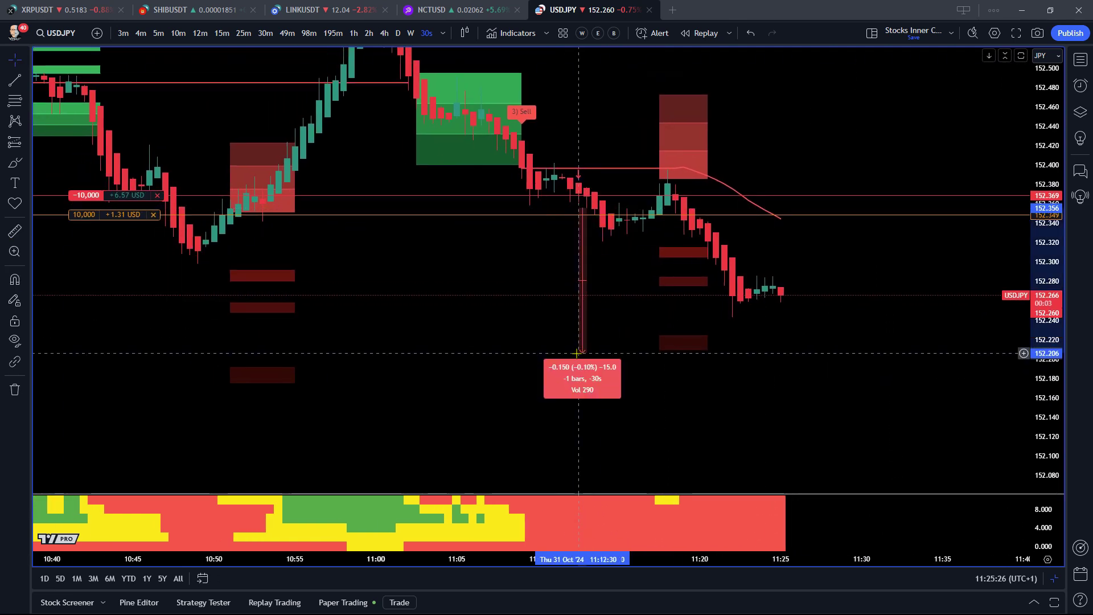
left_click(815, 223)
left_click_drag(813, 214, 814, 220)
left_click(984, 217)
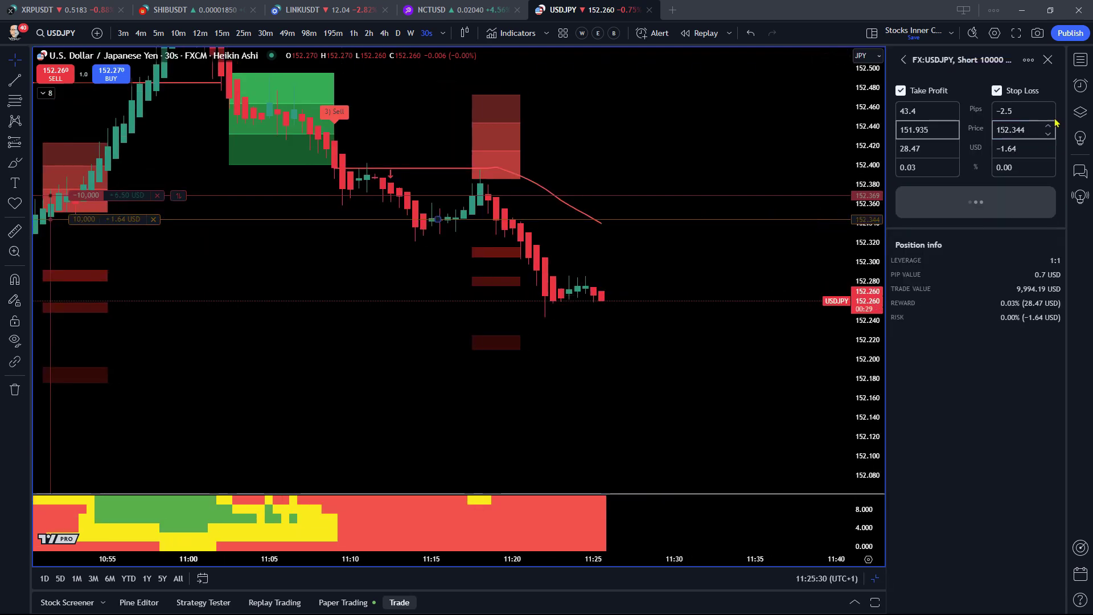
left_click(1052, 67)
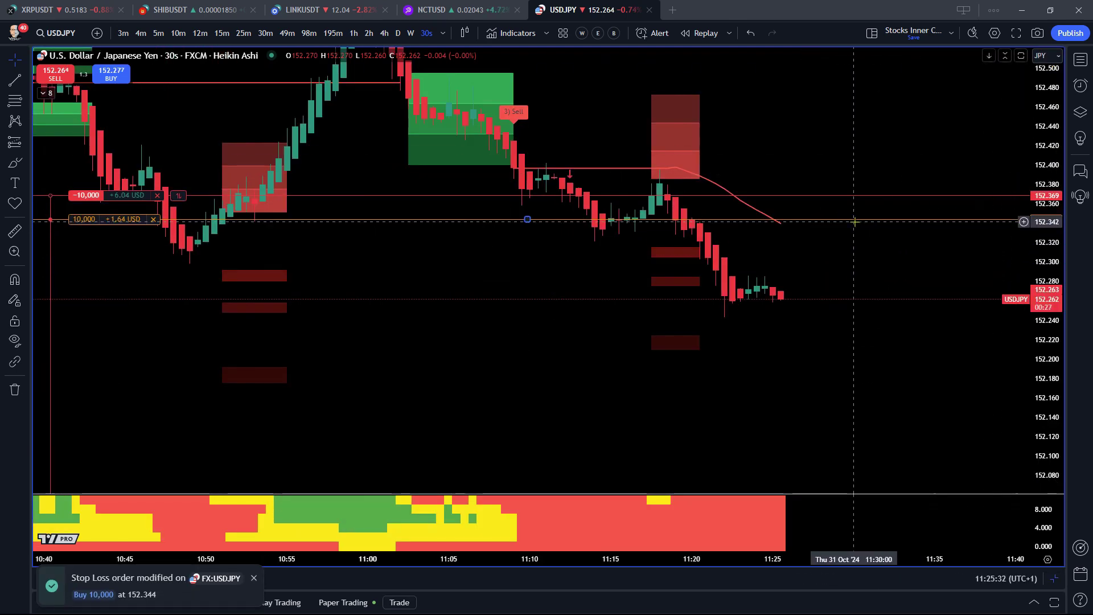
Step: Trail the stop loss to 152.340, then to 152.337, confirming each change
left_click_drag(855, 220, 855, 223)
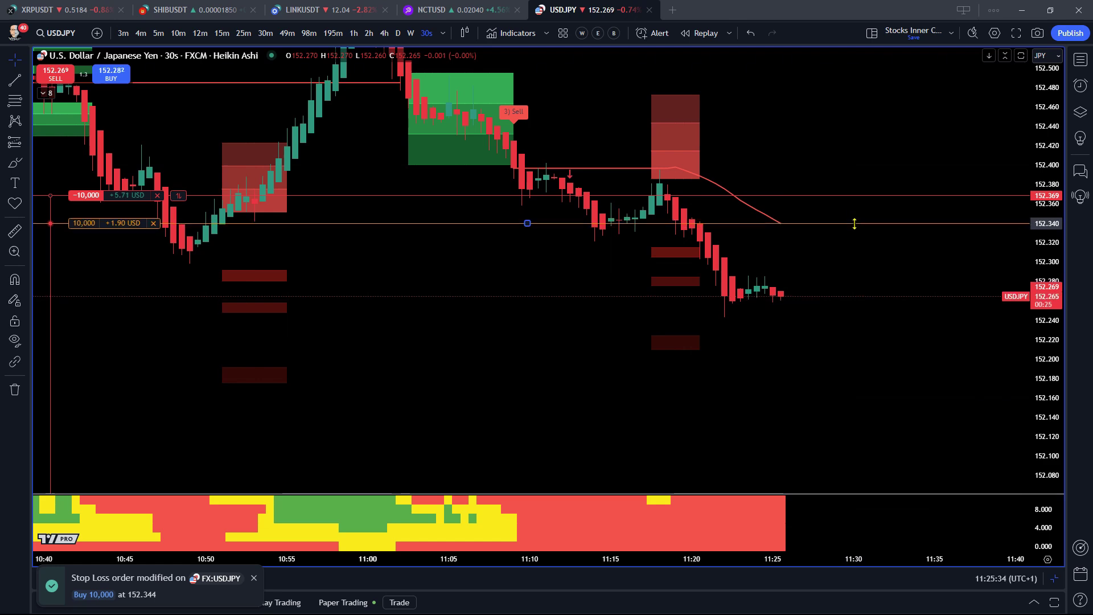
left_click(964, 214)
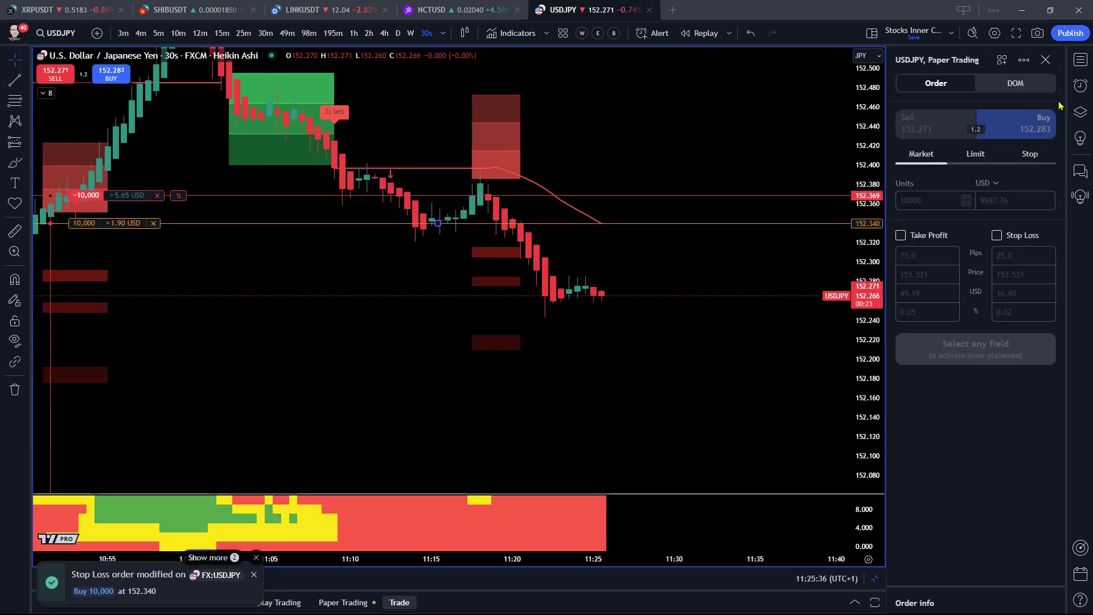
left_click(1048, 59)
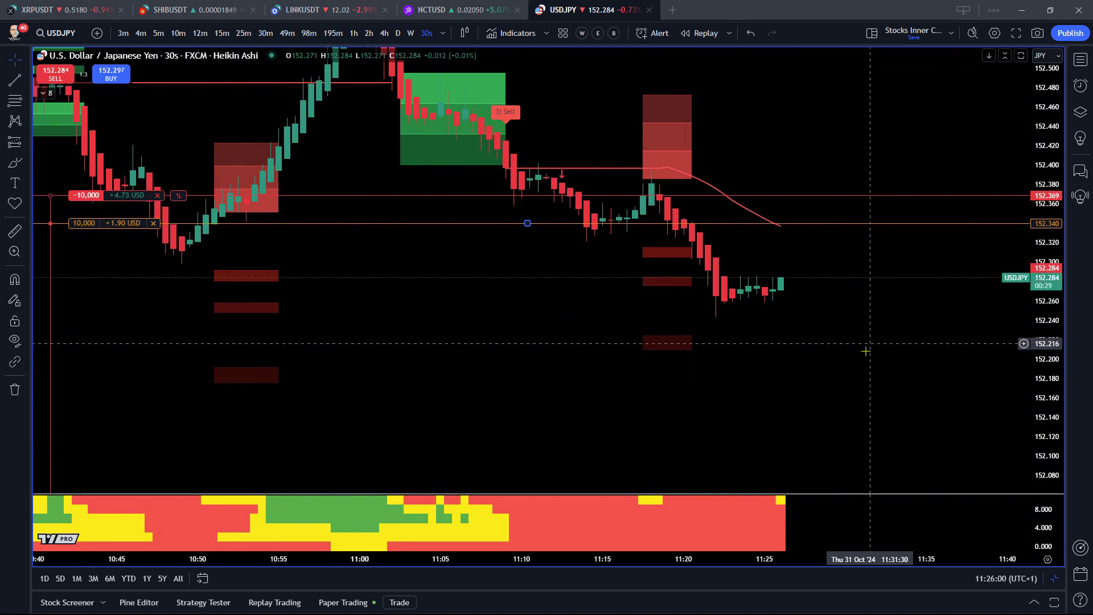
left_click_drag(833, 224, 836, 226)
left_click(1019, 210)
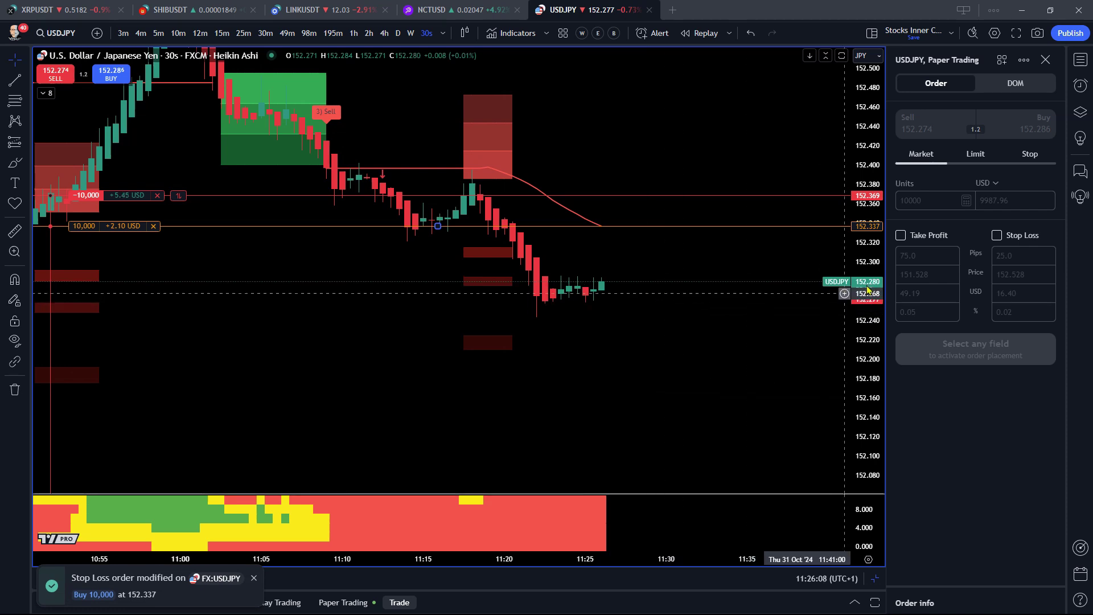
left_click(1047, 60)
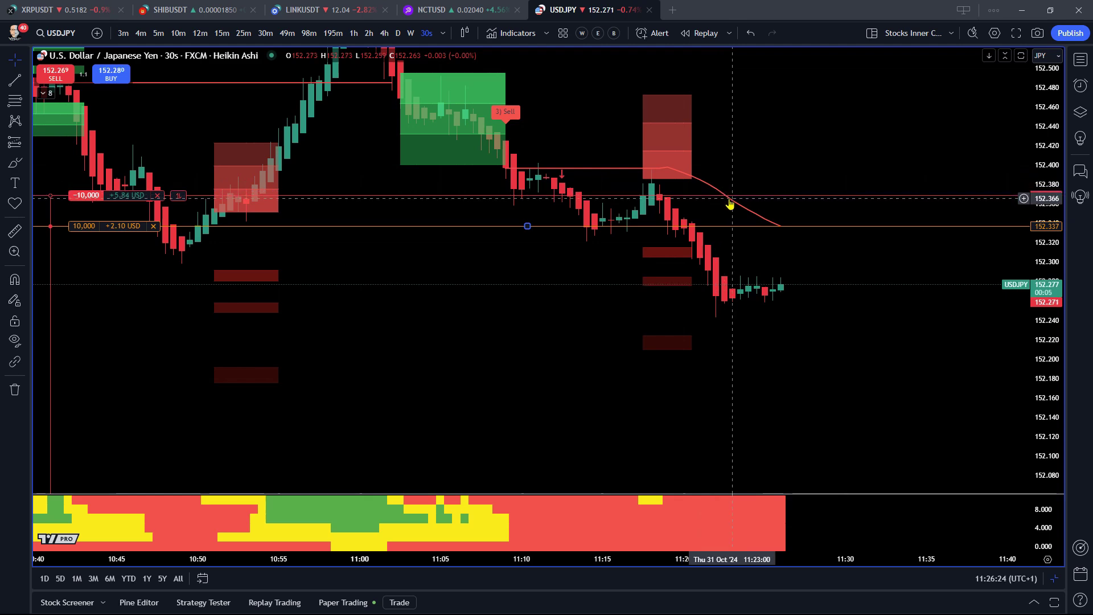
scroll(602, 551, "down", 2)
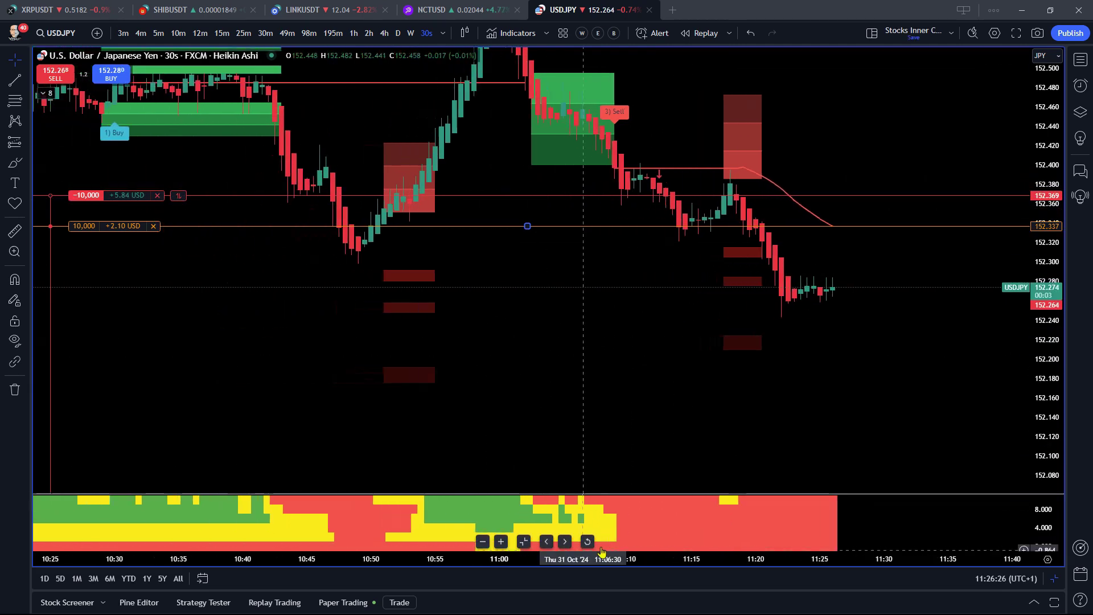
scroll(602, 552, "down", 3)
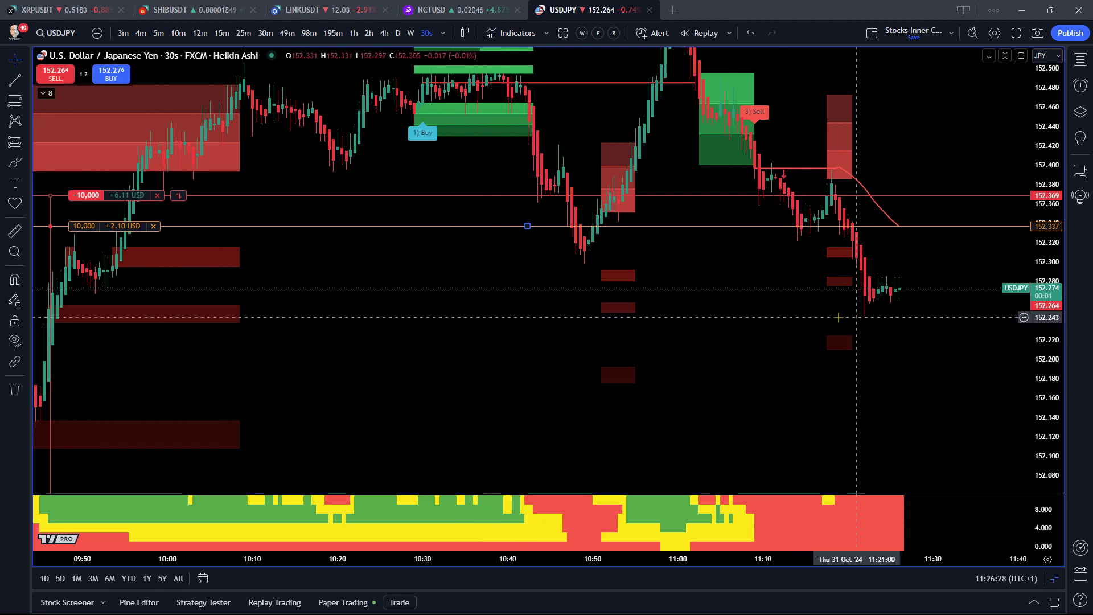
left_click_drag(393, 325, 794, 341)
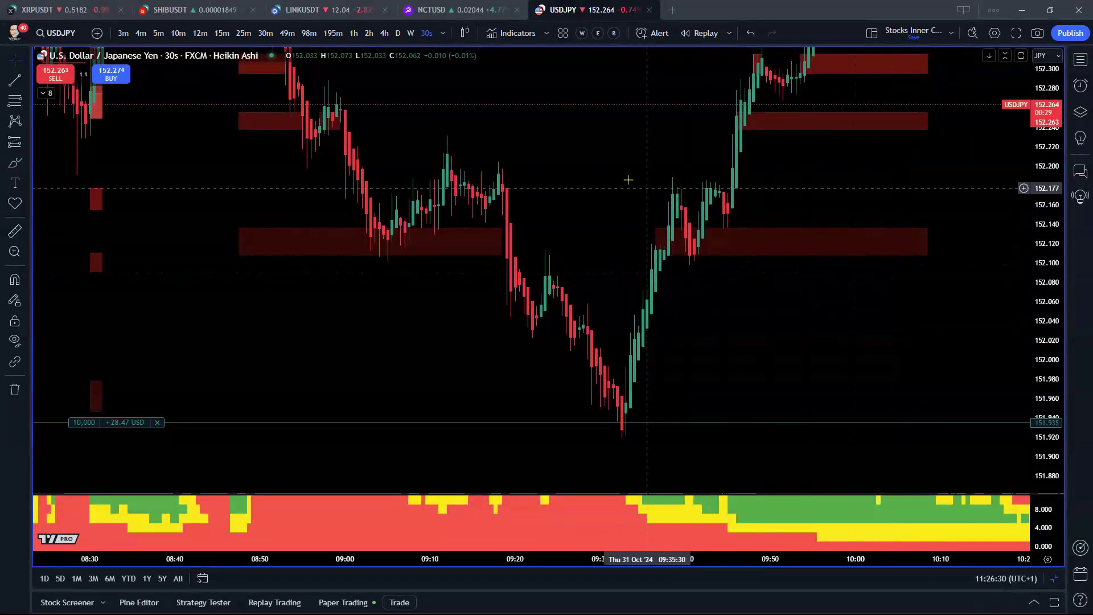
left_click_drag(629, 180, 866, 344)
left_click_drag(520, 325, 664, 318)
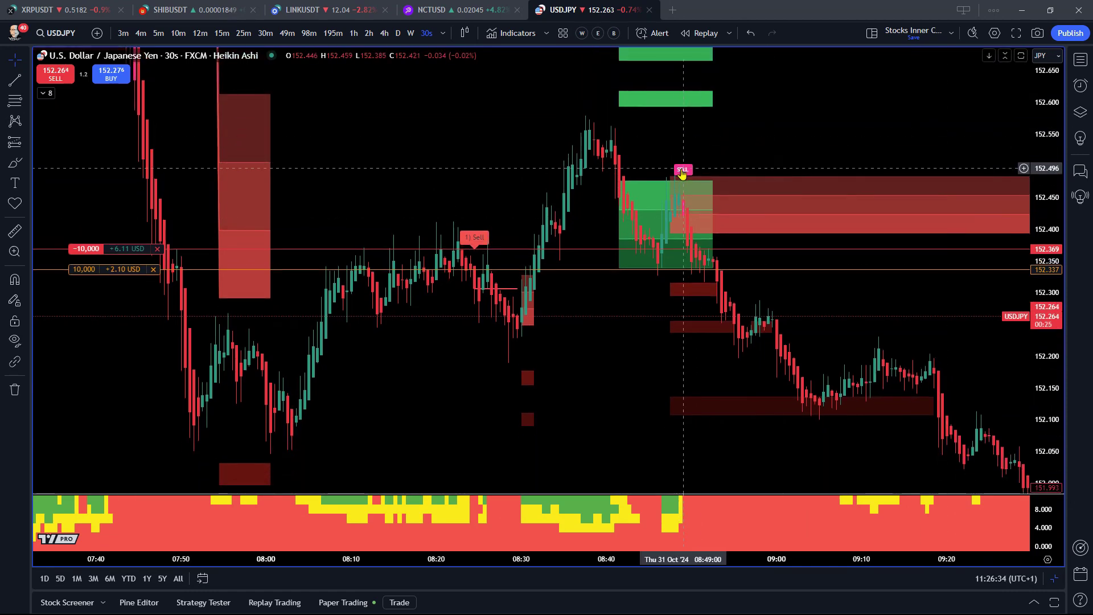
left_click_drag(401, 142, 688, 253)
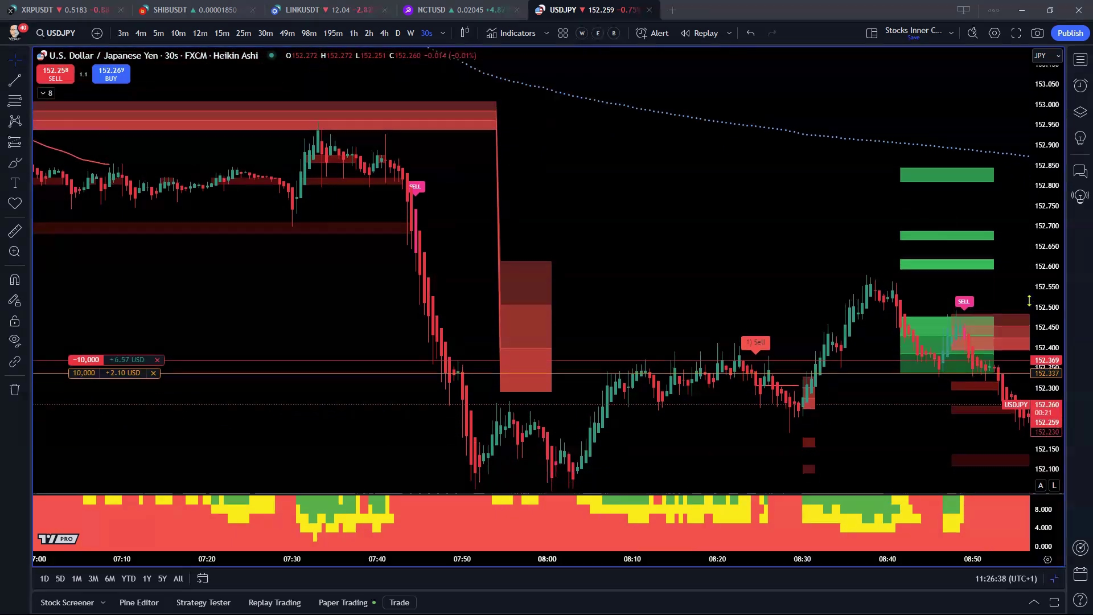
left_click_drag(293, 288, 693, 302)
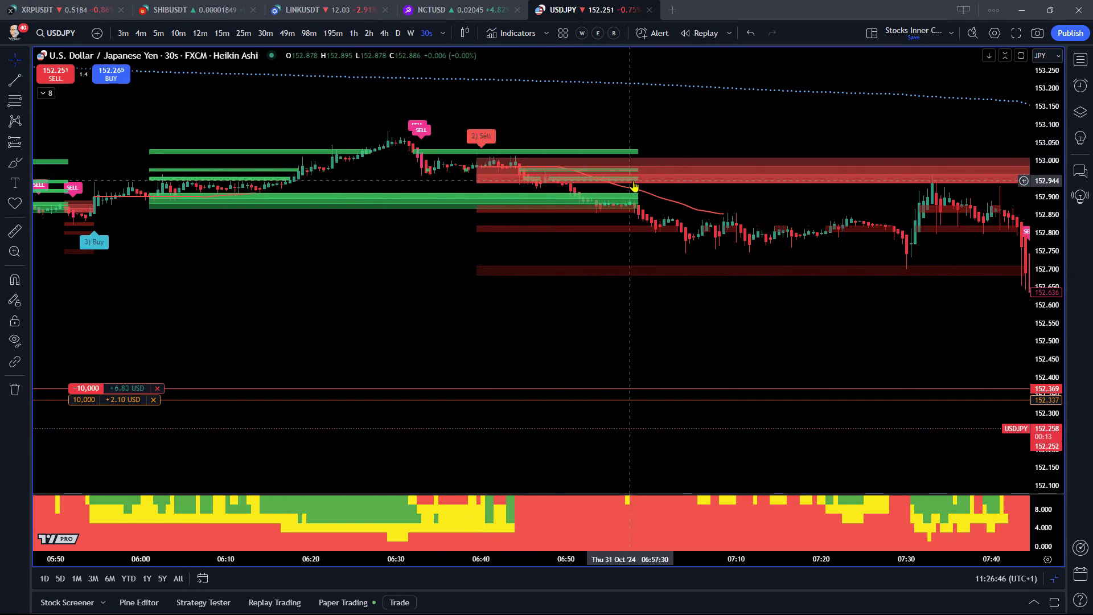
scroll(437, 258, "left", 10)
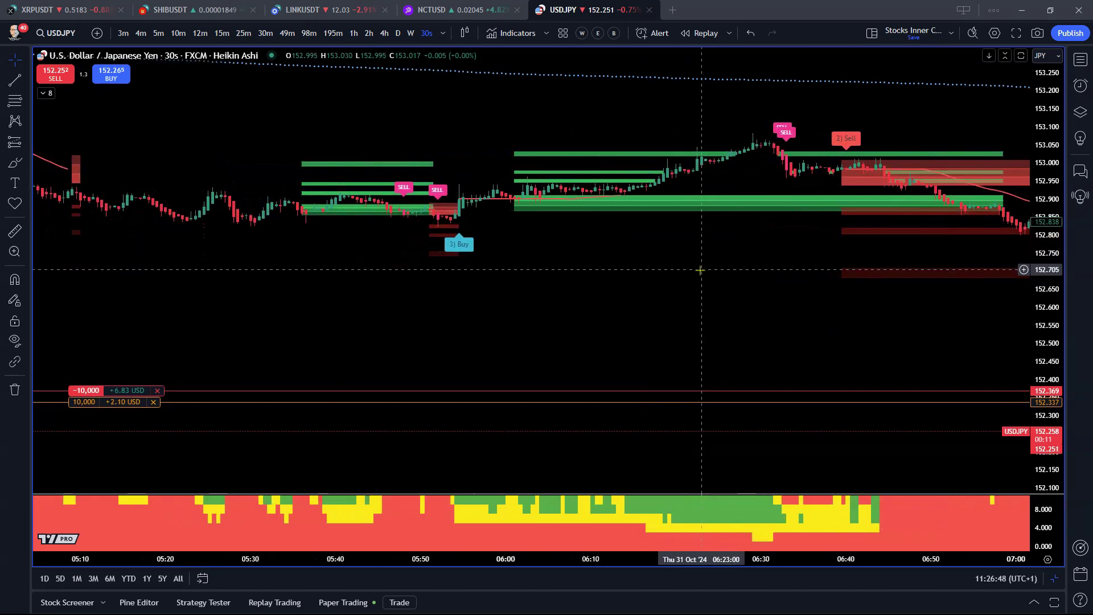
scroll(890, 337, "left", 5)
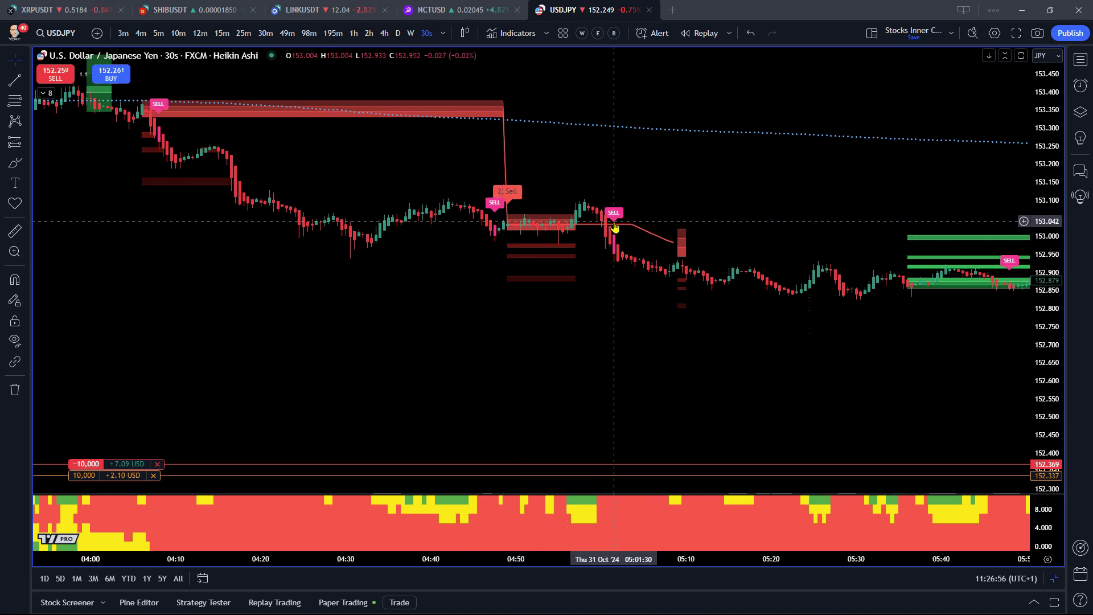
scroll(671, 371, "right", 5)
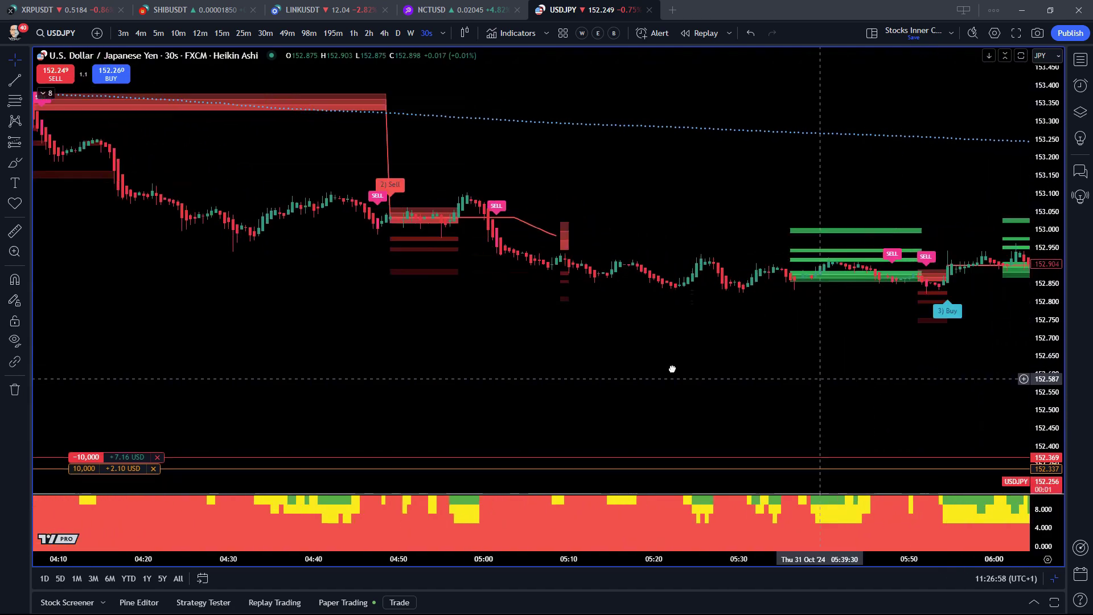
left_click(1013, 543)
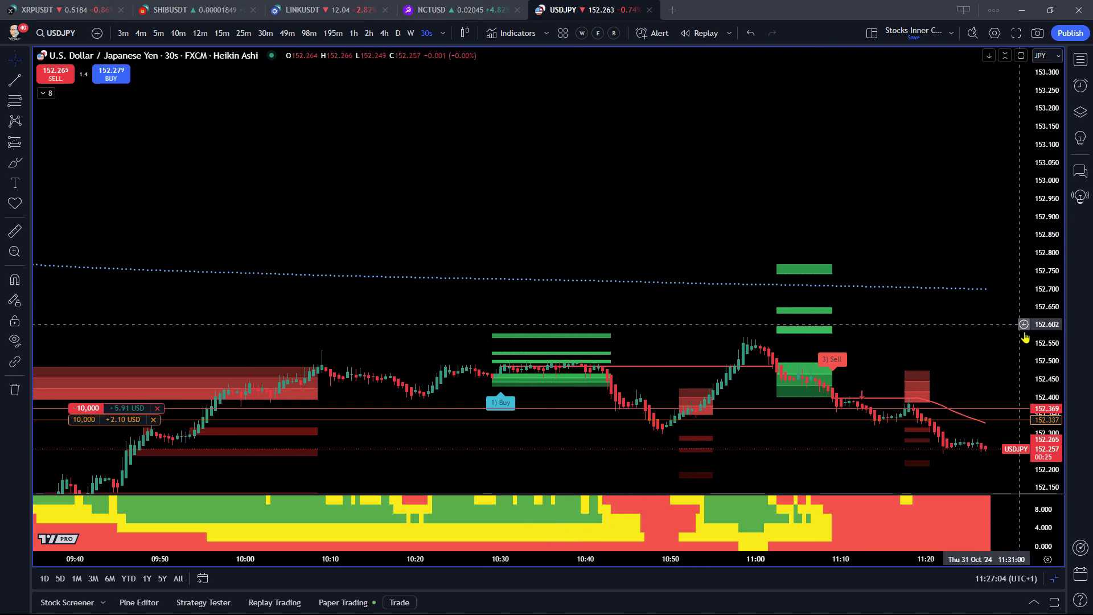
Step: Stretch the price scale and lower the stop loss to 152.329, confirming the change
left_click_drag(1061, 334, 1063, 318)
left_click_drag(951, 302, 756, 97)
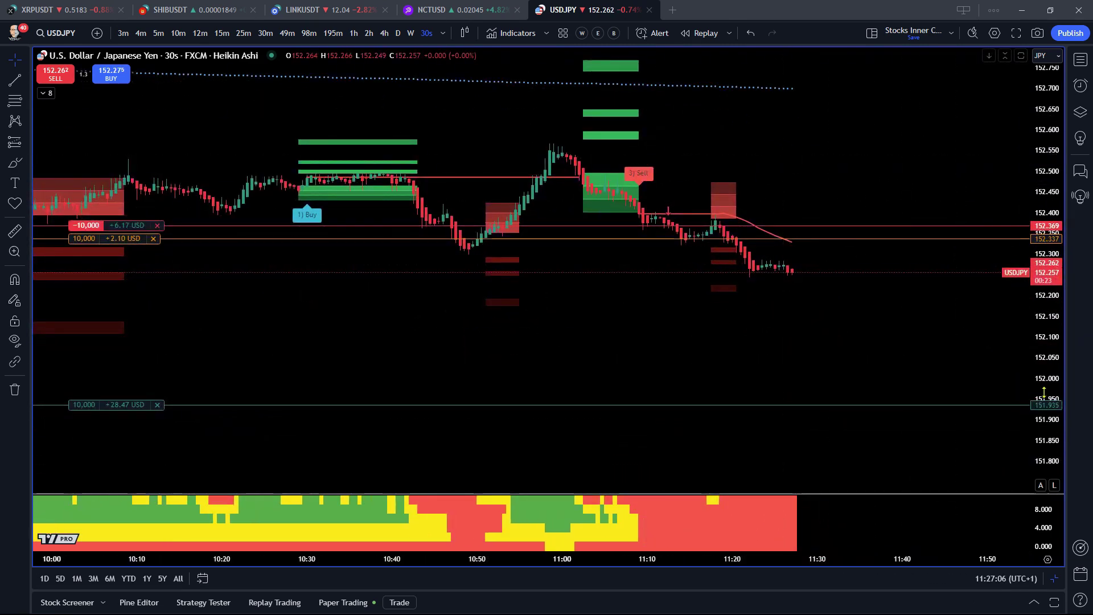
left_click_drag(866, 342, 873, 341)
left_click_drag(1055, 373, 1057, 336)
left_click_drag(818, 257, 819, 262)
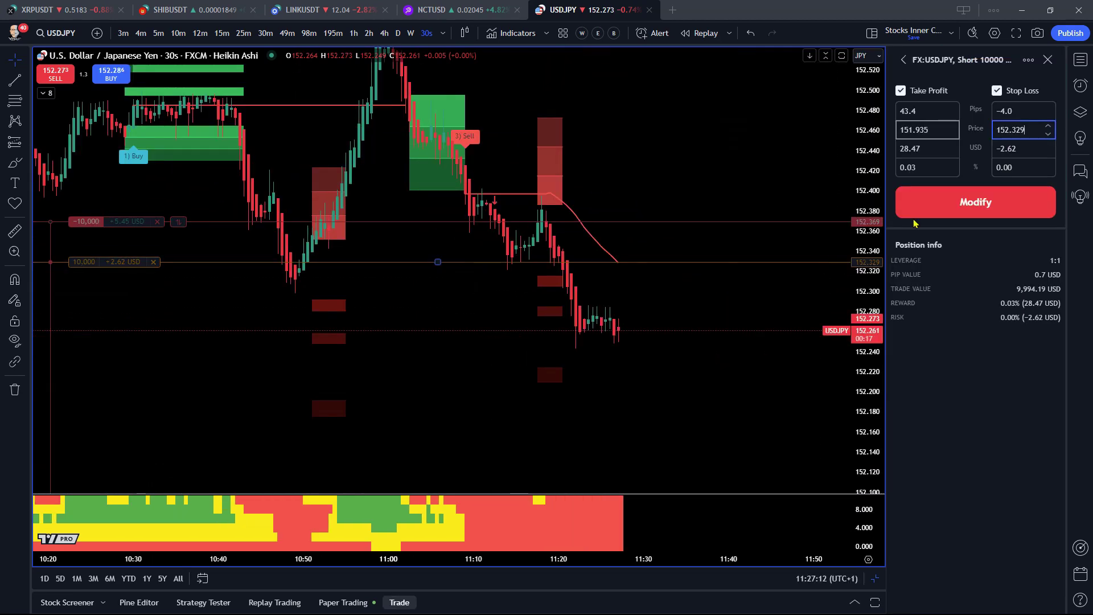
left_click(955, 208)
left_click(1045, 59)
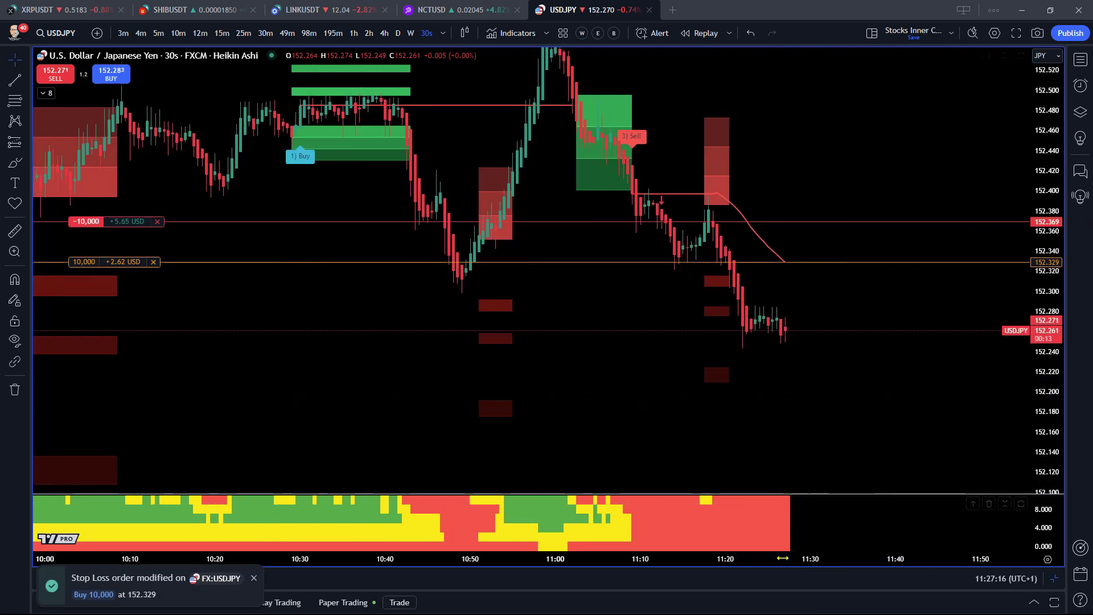
Step: Bring earlier candles into view and lower the stop loss to 152.324, confirming it
scroll(614, 559, "up", 3)
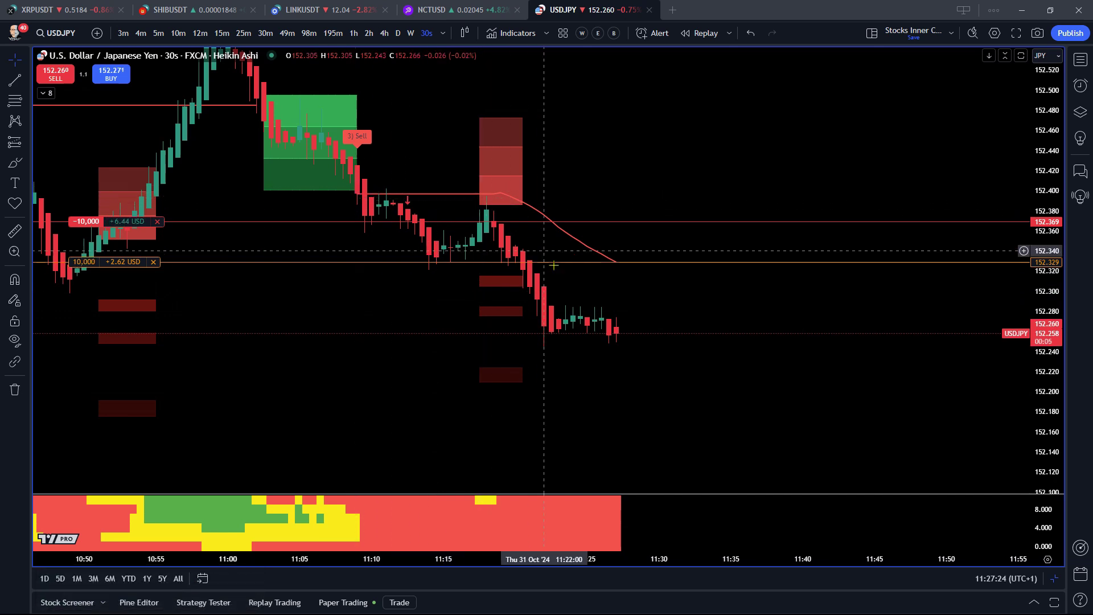
left_click_drag(630, 410, 766, 393)
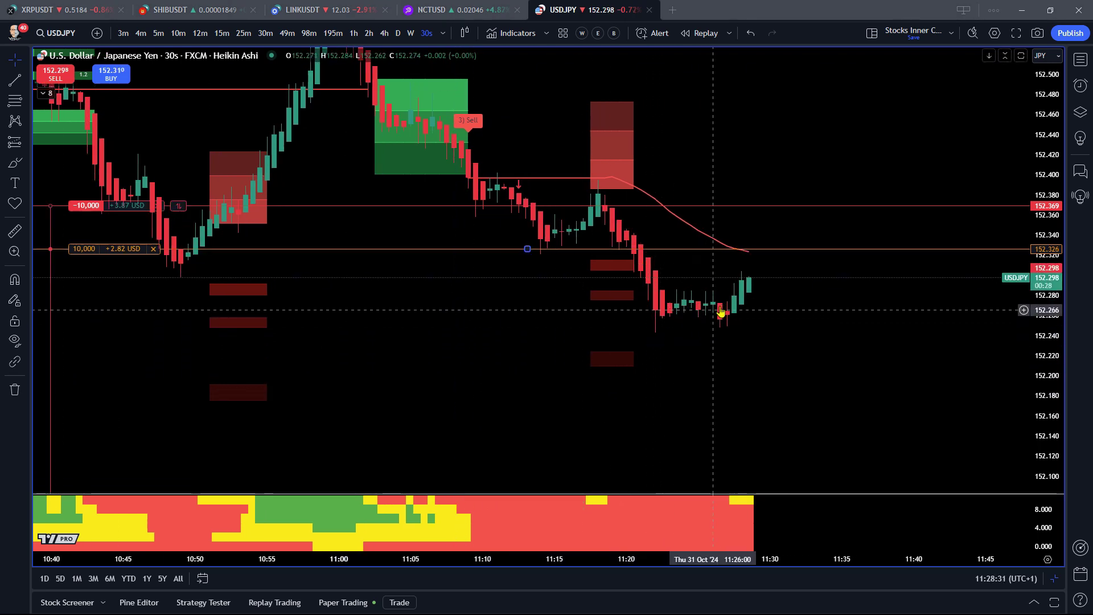
left_click_drag(777, 249, 777, 252)
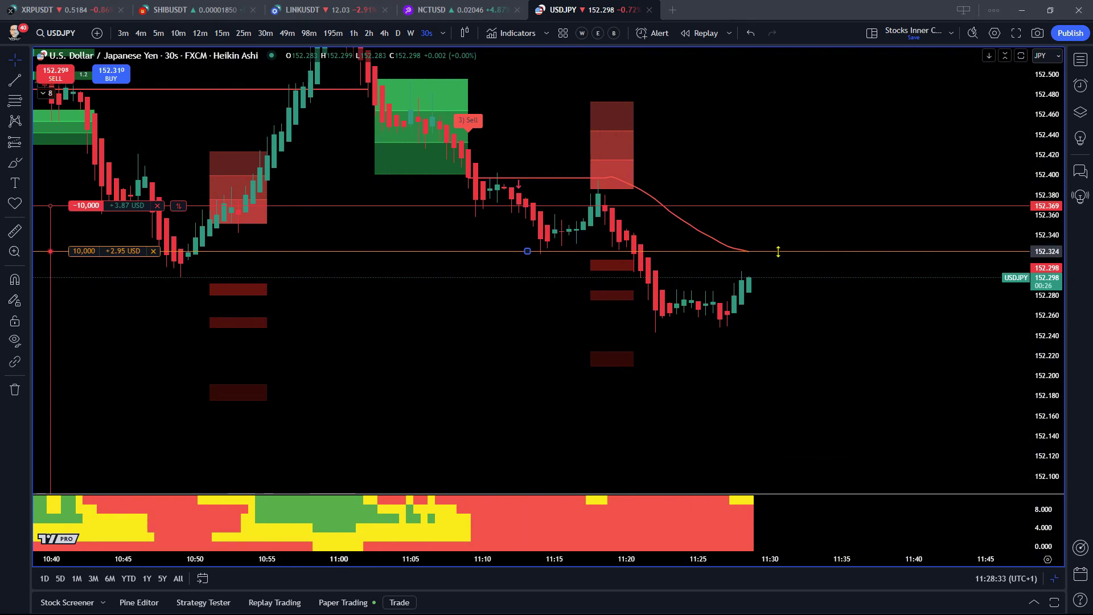
left_click(975, 204)
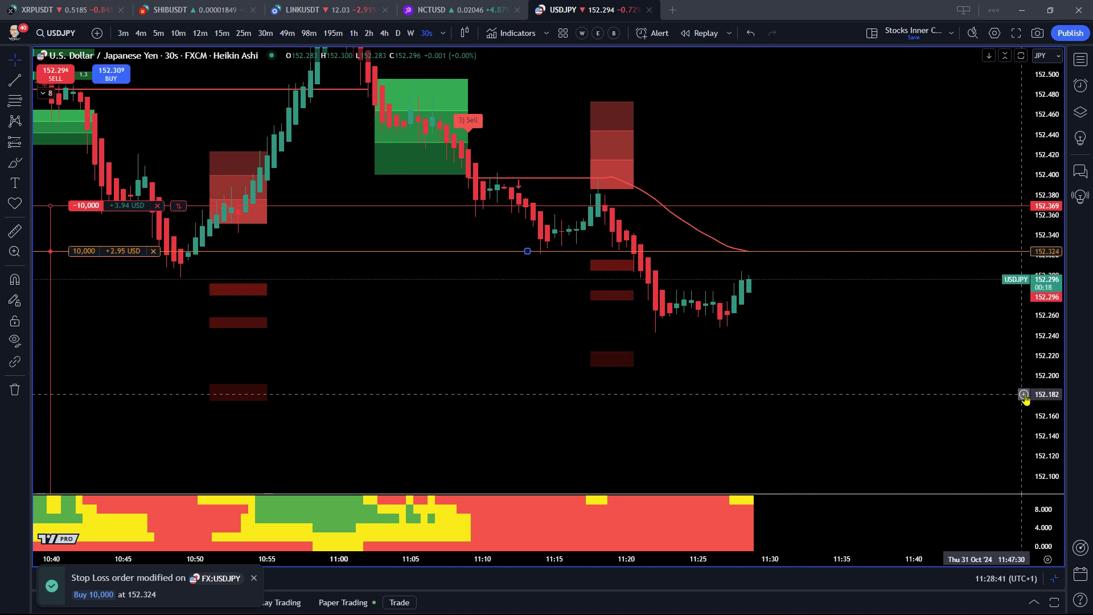
Step: Narrow the price range, then set and confirm the stop loss at 152.321
left_click_drag(1041, 398, 1041, 365)
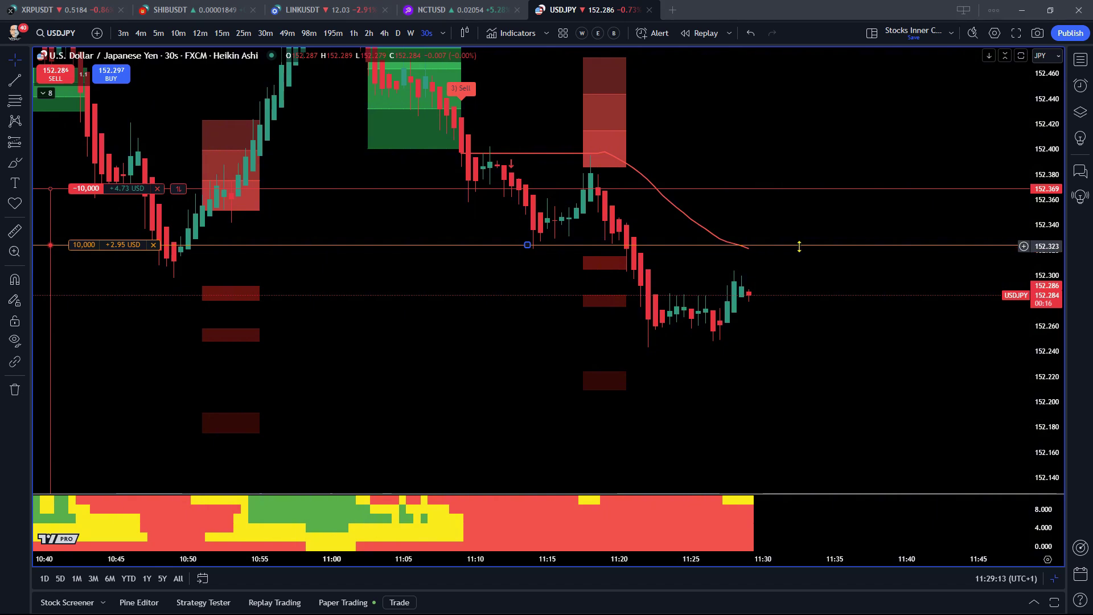
left_click_drag(800, 246, 799, 249)
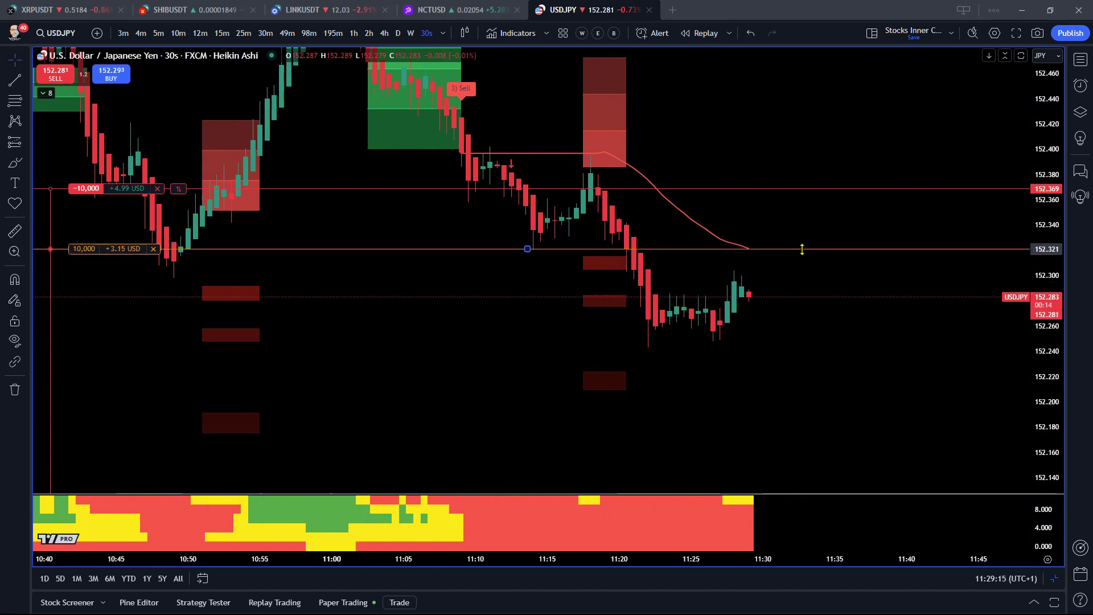
left_click(964, 214)
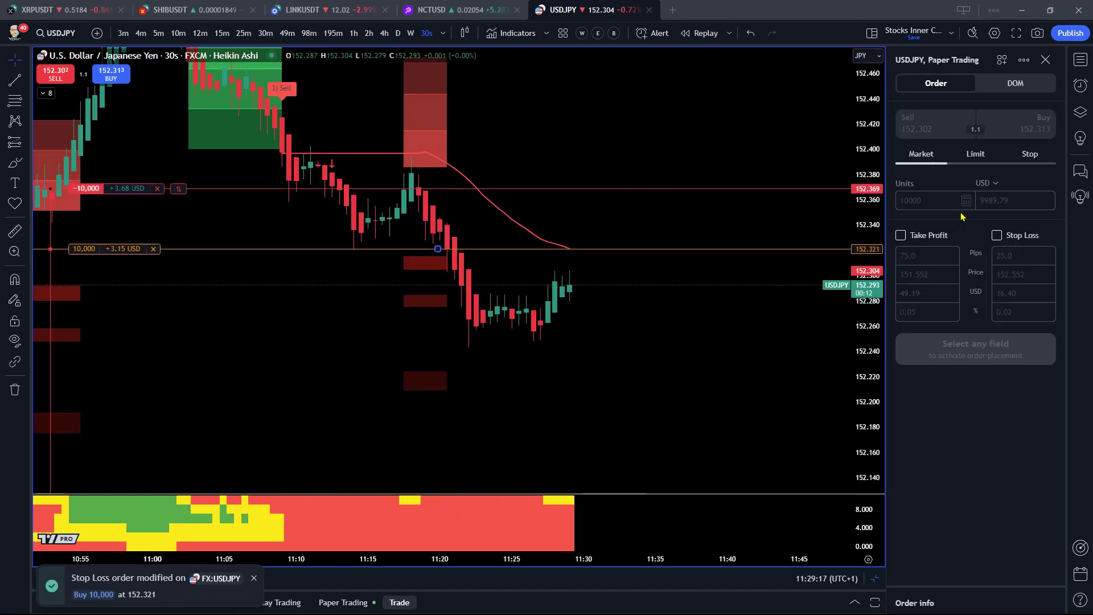
left_click(1045, 61)
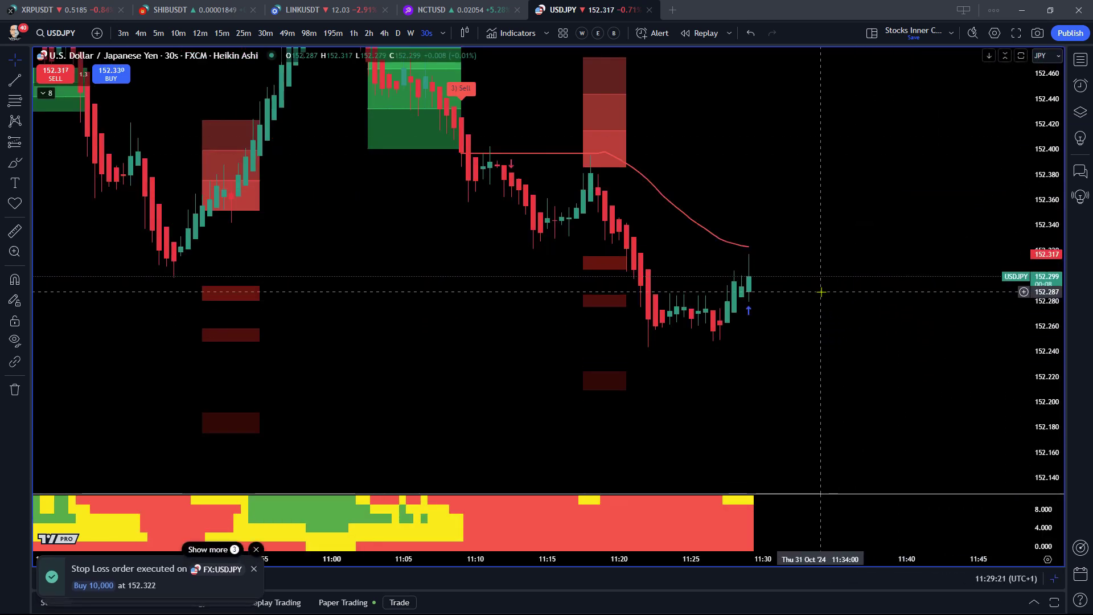